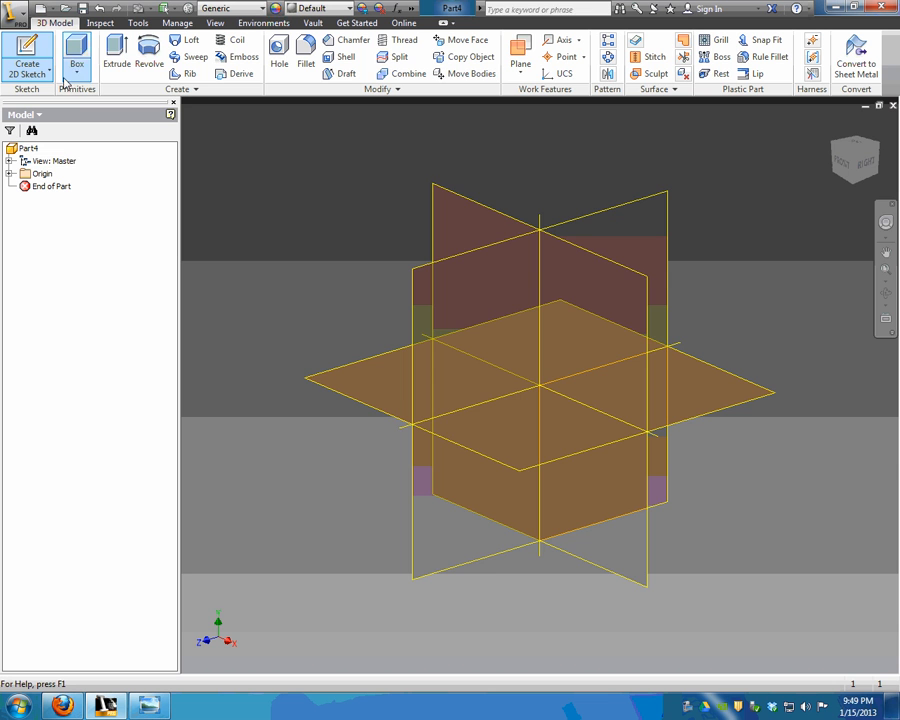
# Start a new 2D sketch on the XY front origin plane of the empty part.
pyautogui.click(469, 216)
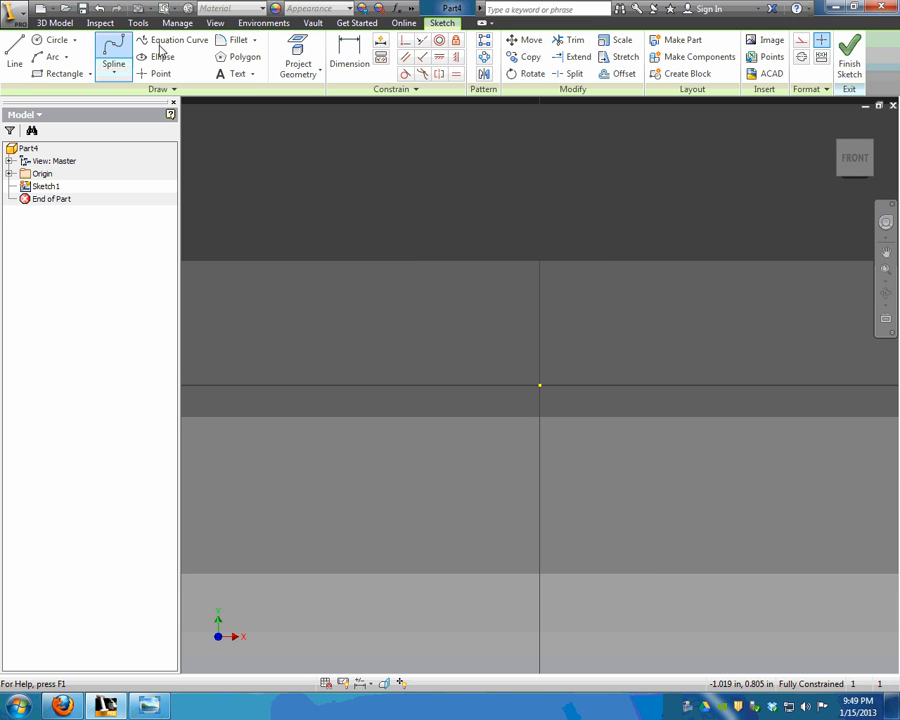
# Draw a two-point rectangle in the sketch.
pyautogui.click(56, 75)
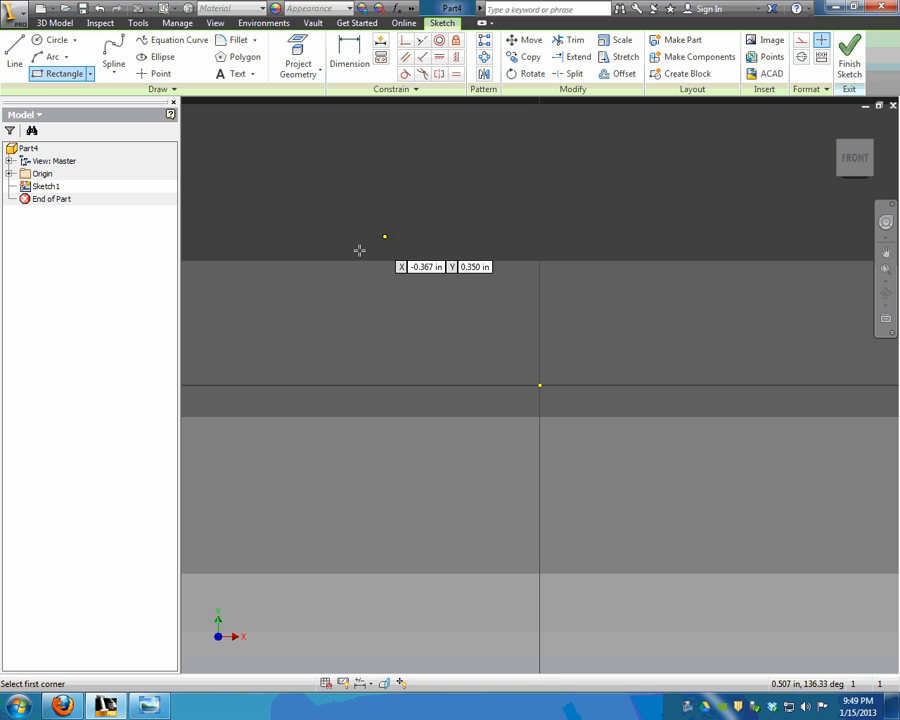
pyautogui.click(309, 271)
pyautogui.click(772, 498)
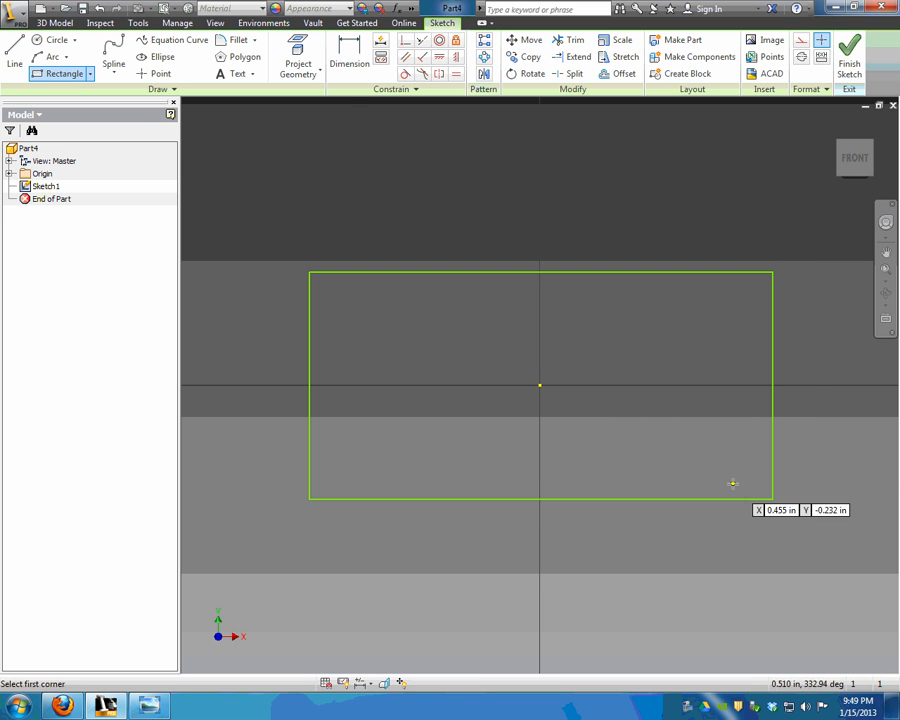
pyautogui.press('Escape')
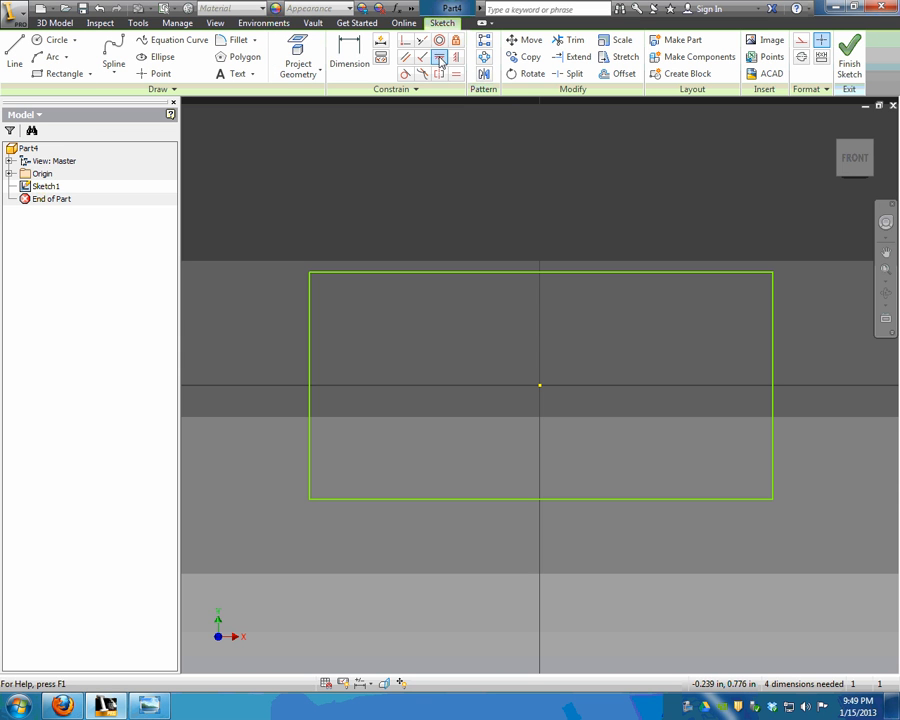
# Dimension the rectangle 1.000 wide and .500 high.
pyautogui.press('d')
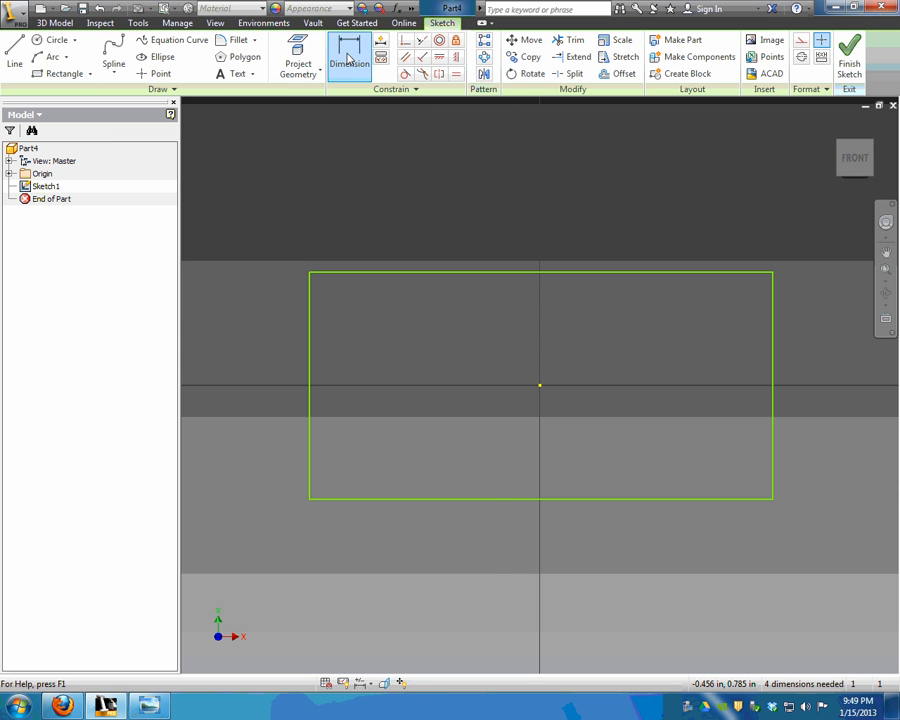
pyautogui.click(494, 520)
pyautogui.click(491, 558)
pyautogui.write('1')
pyautogui.press('Return')
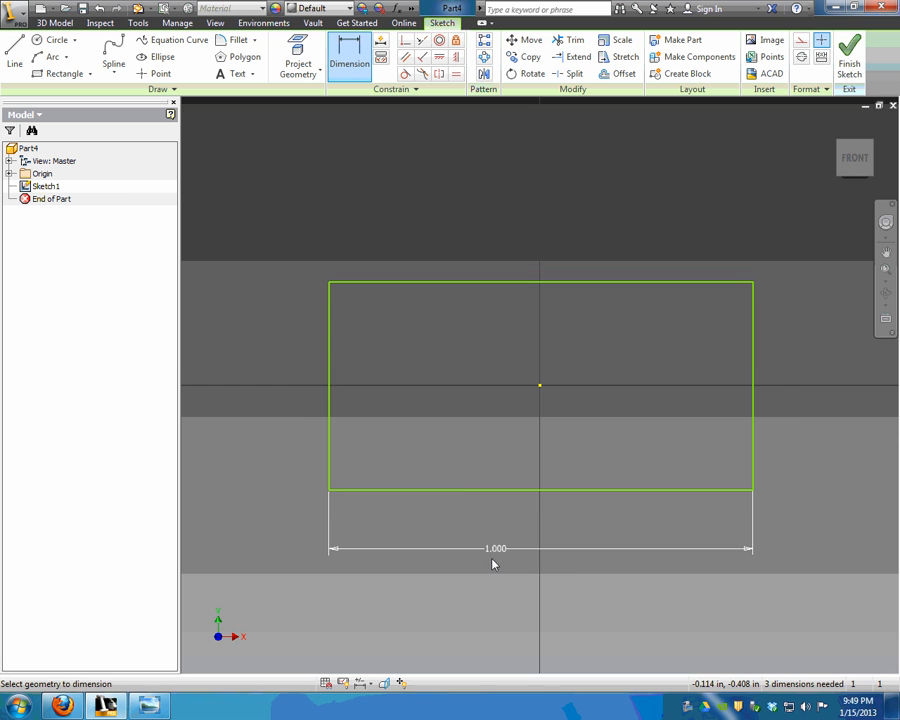
pyautogui.click(331, 402)
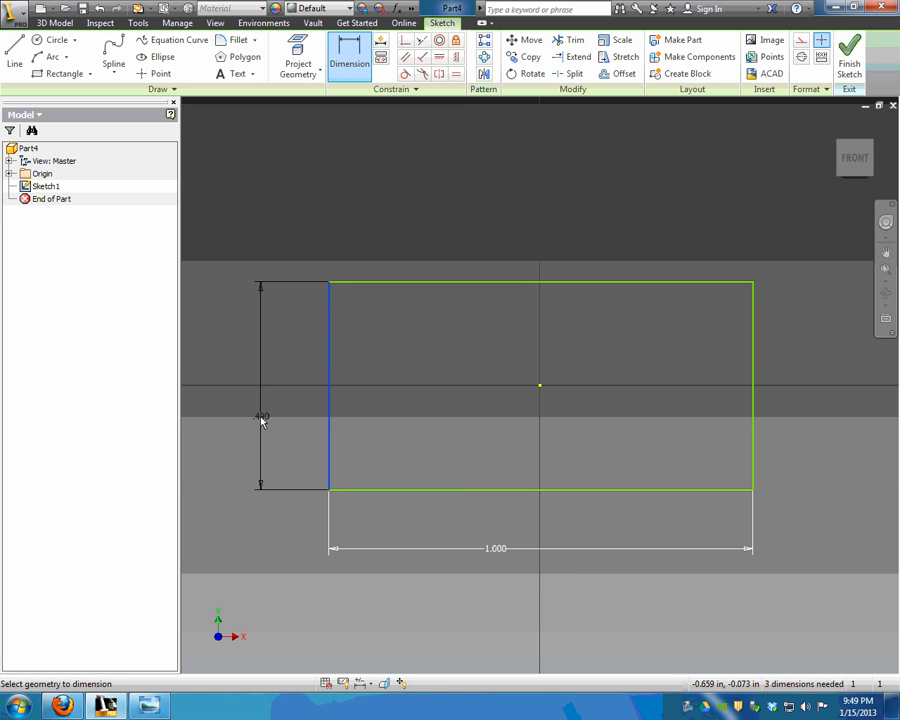
pyautogui.click(261, 418)
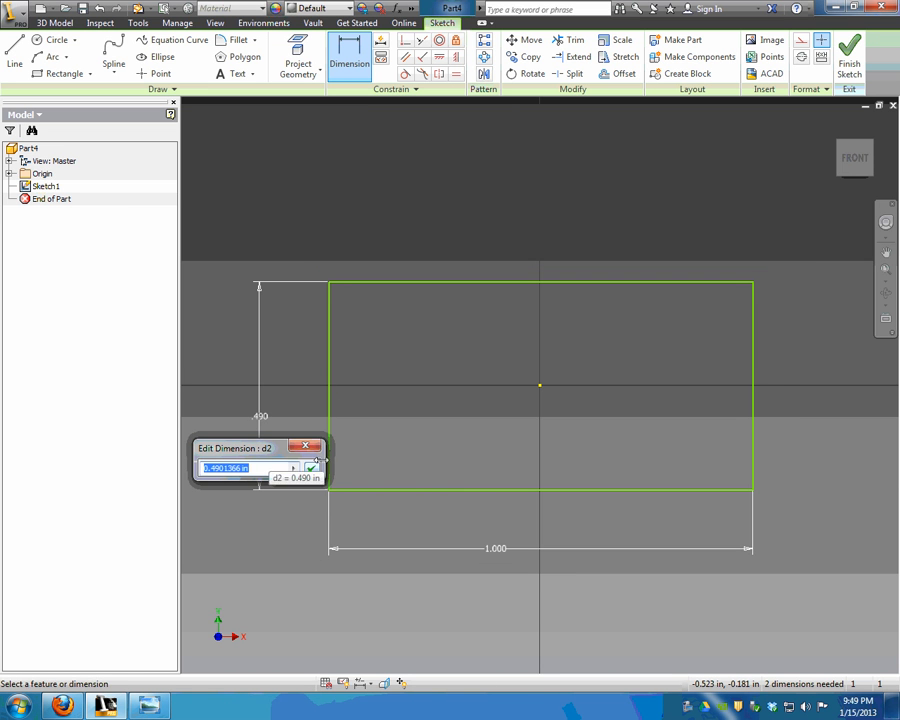
pyautogui.write('.5')
pyautogui.press('Return')
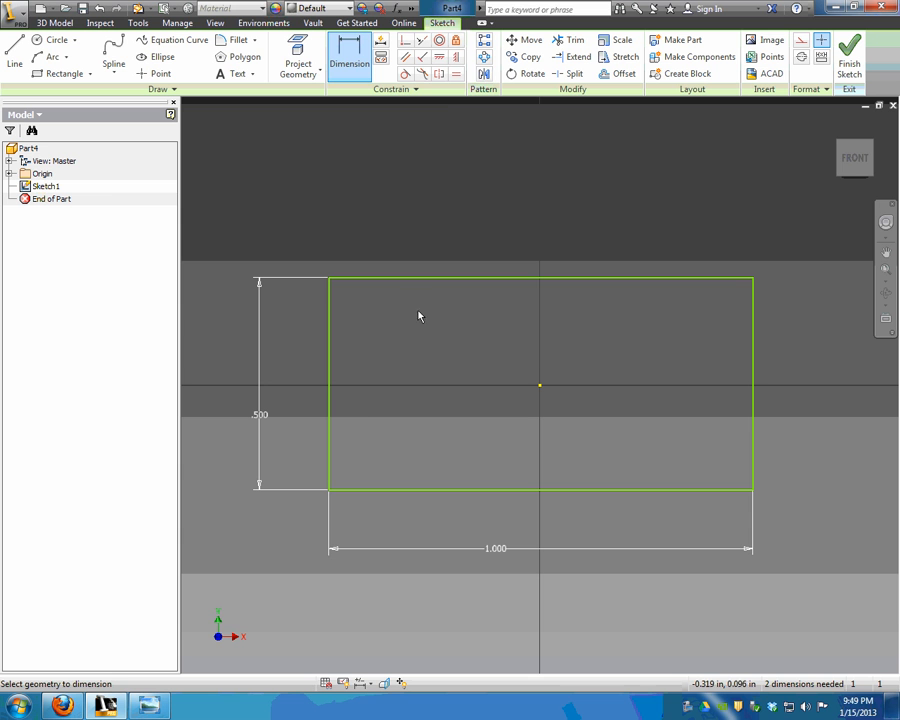
# Centre the rectangle on the origin with horizontal and vertical constraints, then finish the sketch.
pyautogui.click(439, 57)
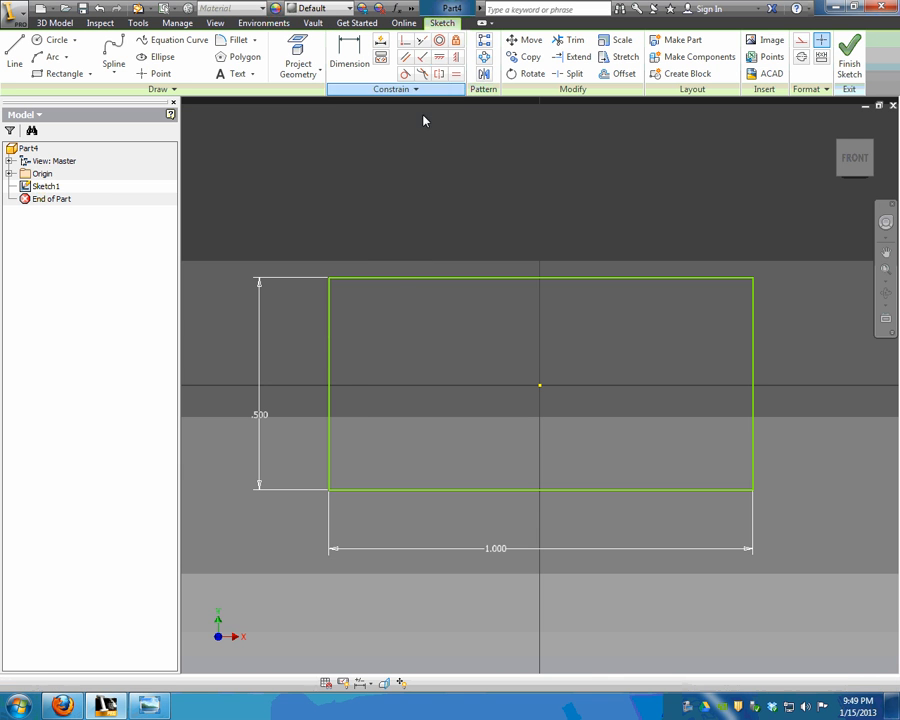
pyautogui.click(331, 384)
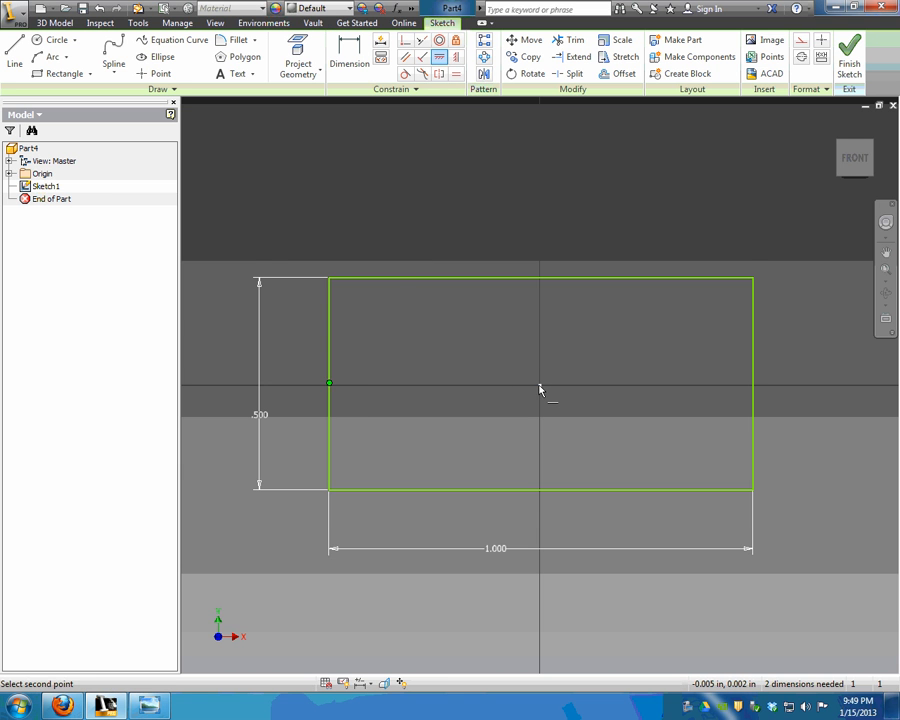
pyautogui.click(540, 386)
pyautogui.click(456, 57)
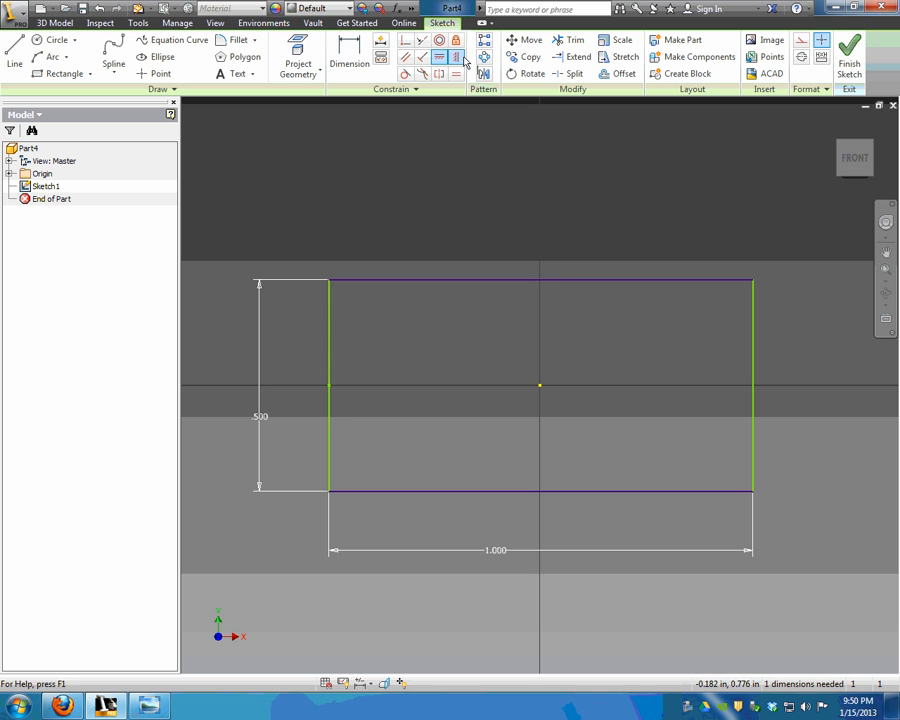
pyautogui.click(540, 280)
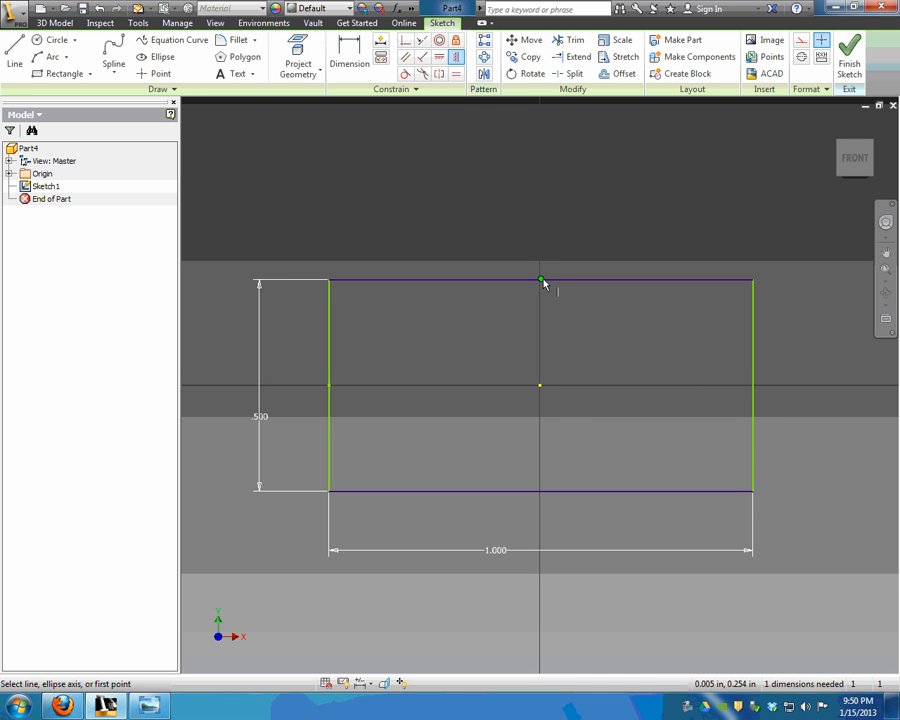
pyautogui.click(539, 386)
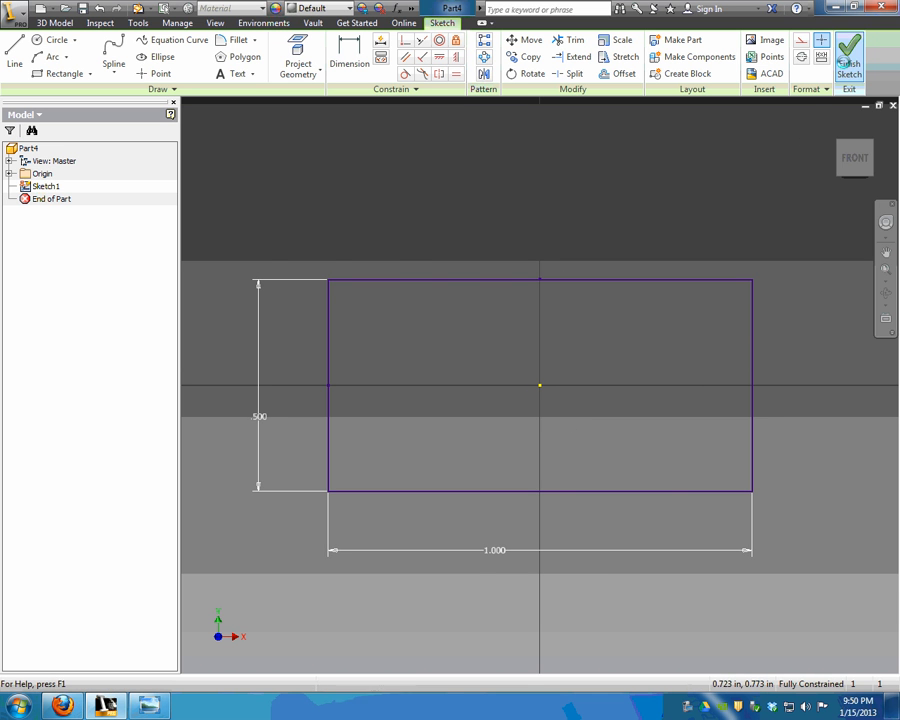
pyautogui.click(845, 62)
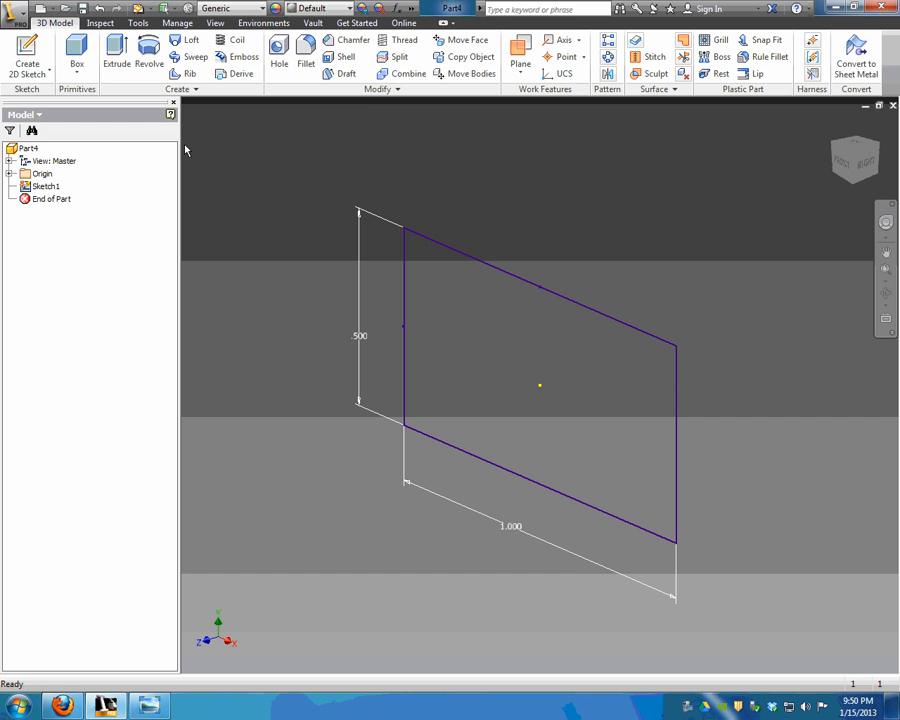
# Extrude the 1 x .5 rectangle 1/16 in into a thin plate and frame it in view.
pyautogui.click(120, 62)
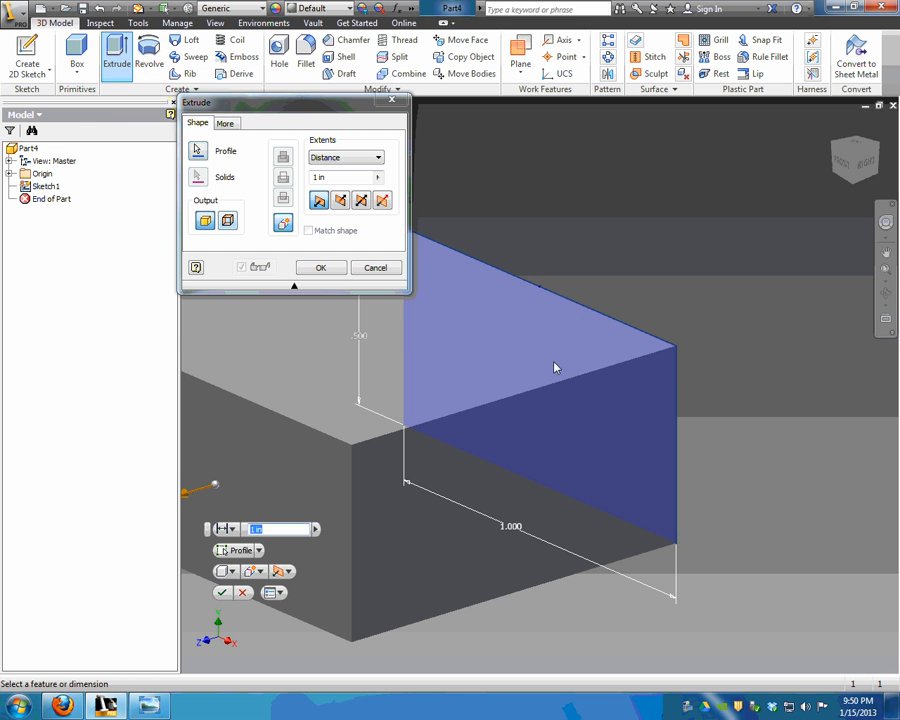
pyautogui.moveTo(371, 428); pyautogui.dragTo(511, 405, button='middle')
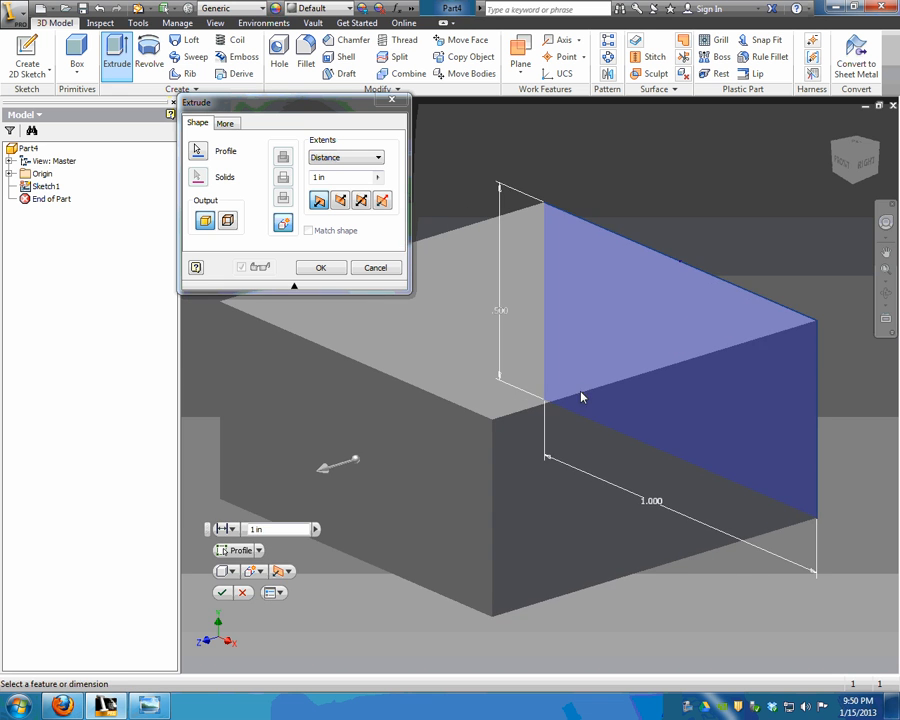
pyautogui.moveTo(853, 160)
pyautogui.mouseDown()
pyautogui.moveTo(840, 190)
pyautogui.moveTo(820, 185)
pyautogui.moveTo(858, 180)
pyautogui.moveTo(870, 165)
pyautogui.moveTo(840, 162)
pyautogui.mouseUp()
pyautogui.click(834, 126)
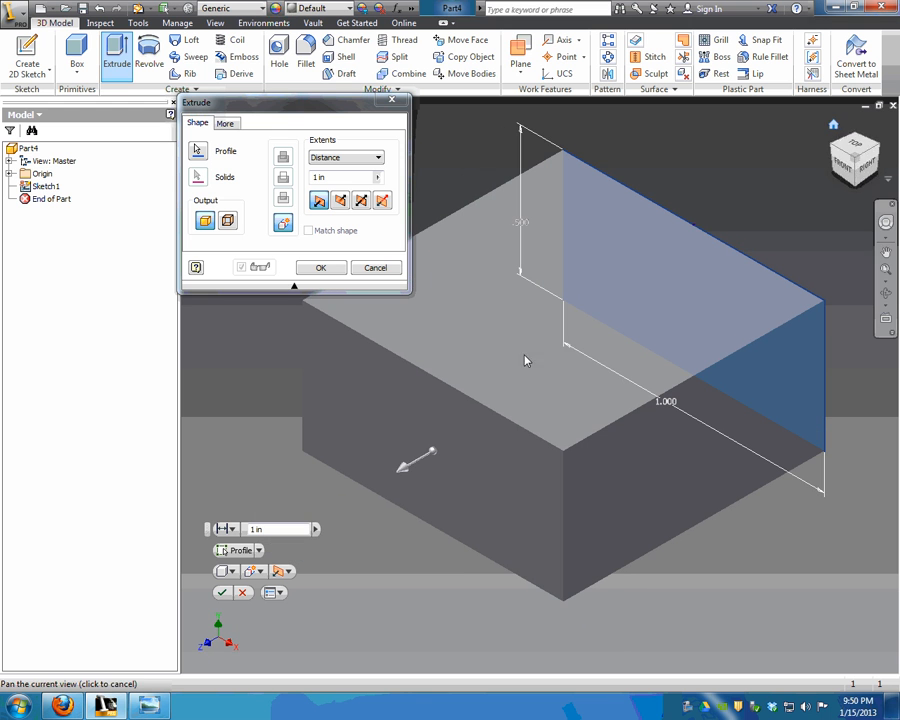
pyautogui.click(341, 177)
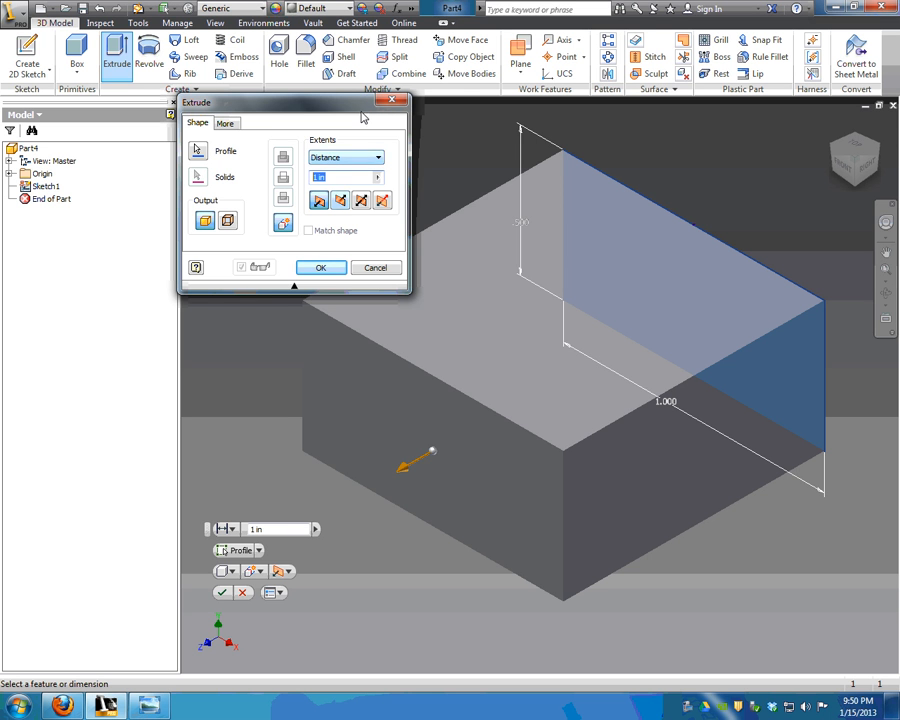
pyautogui.write('1/16')
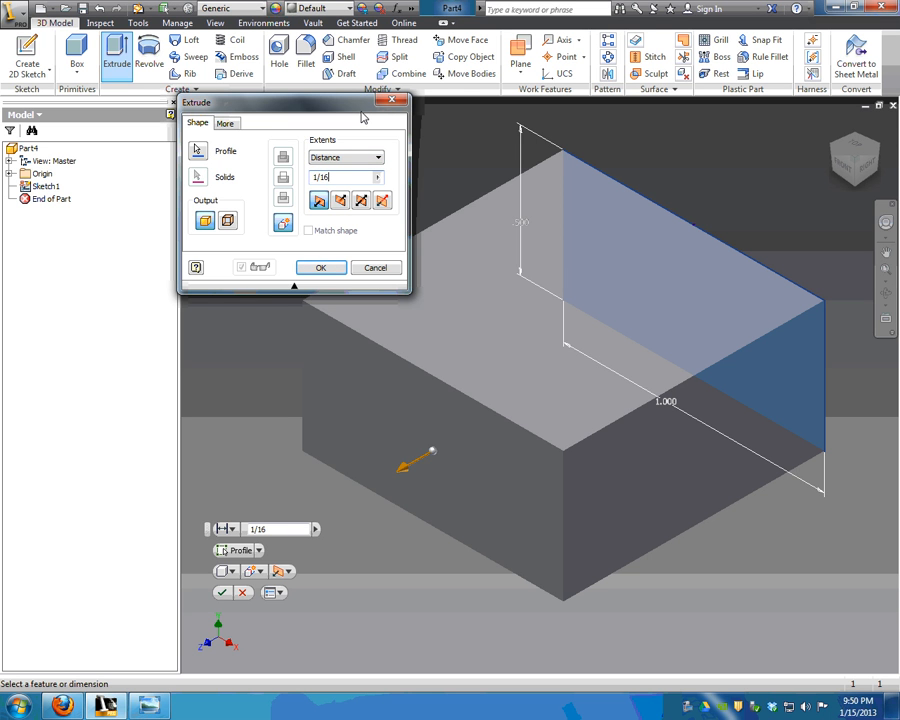
pyautogui.press('Return')
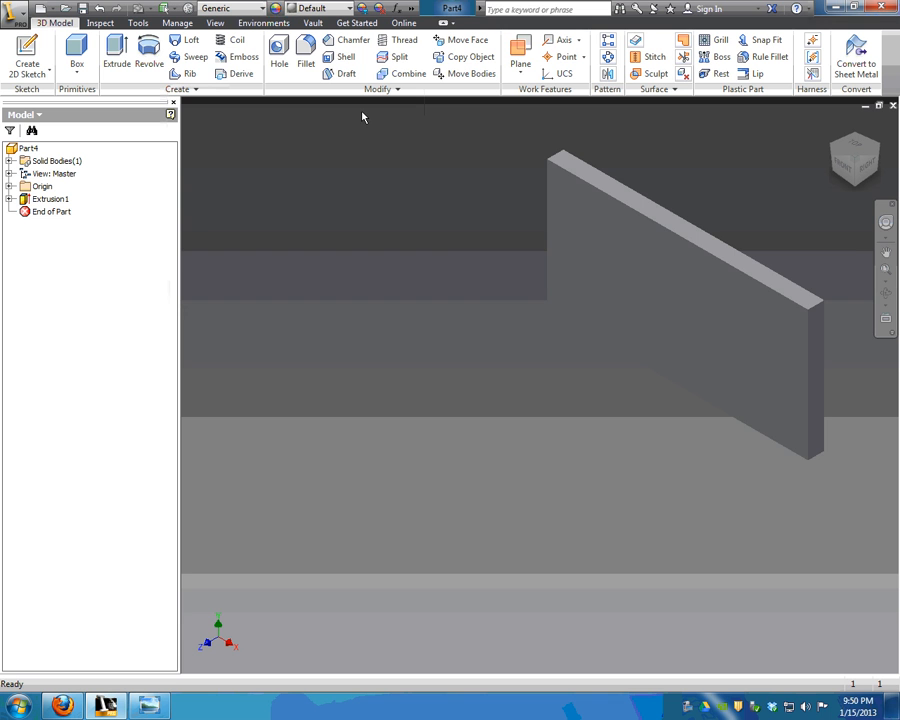
pyautogui.middleClick(414, 182)
pyautogui.middleClick(414, 182)
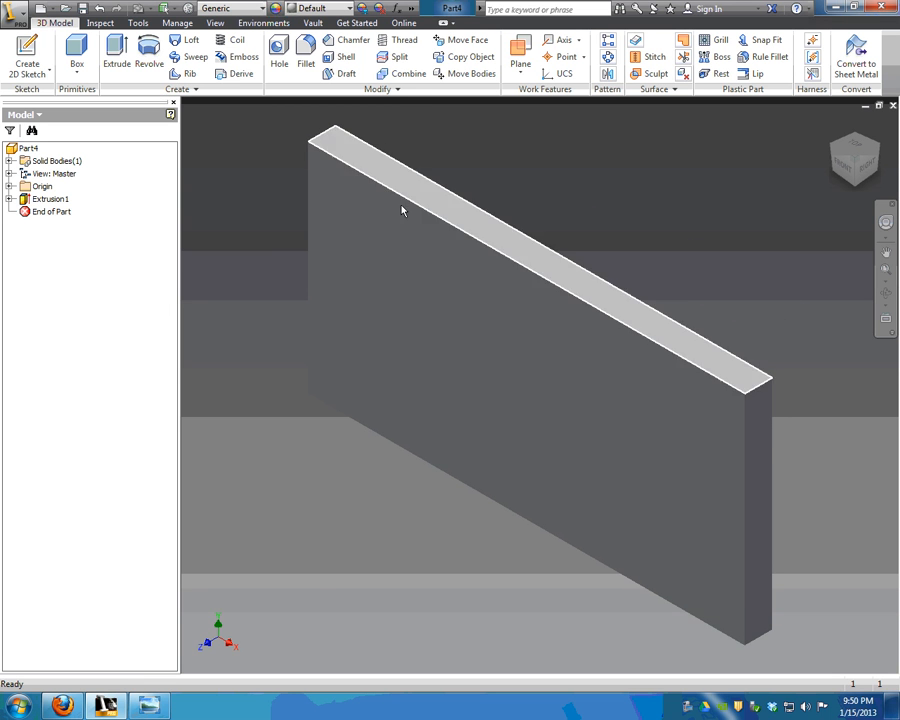
pyautogui.moveTo(584, 186)
pyautogui.mouseDown(button='middle')
pyautogui.moveTo(567, 151)
pyautogui.moveTo(580, 191)
pyautogui.mouseUp(button='middle')
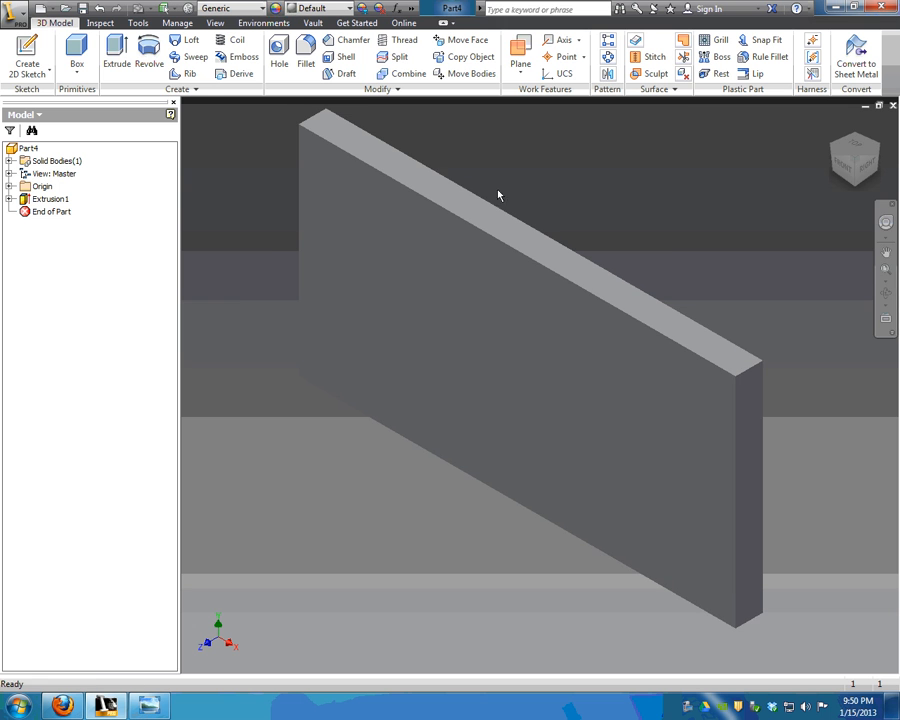
pyautogui.moveTo(807, 141)
pyautogui.moveTo(562, 129); pyautogui.dragTo(571, 146, button='middle')
# Start a sketch on the plate's front face and add the text MTH.
pyautogui.click(28, 55)
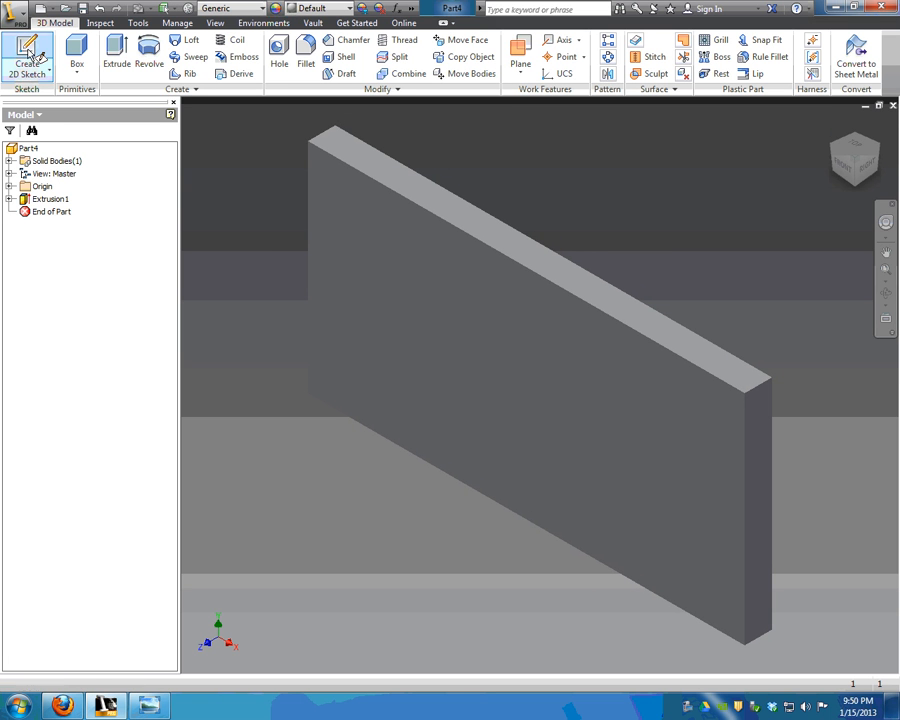
pyautogui.click(476, 365)
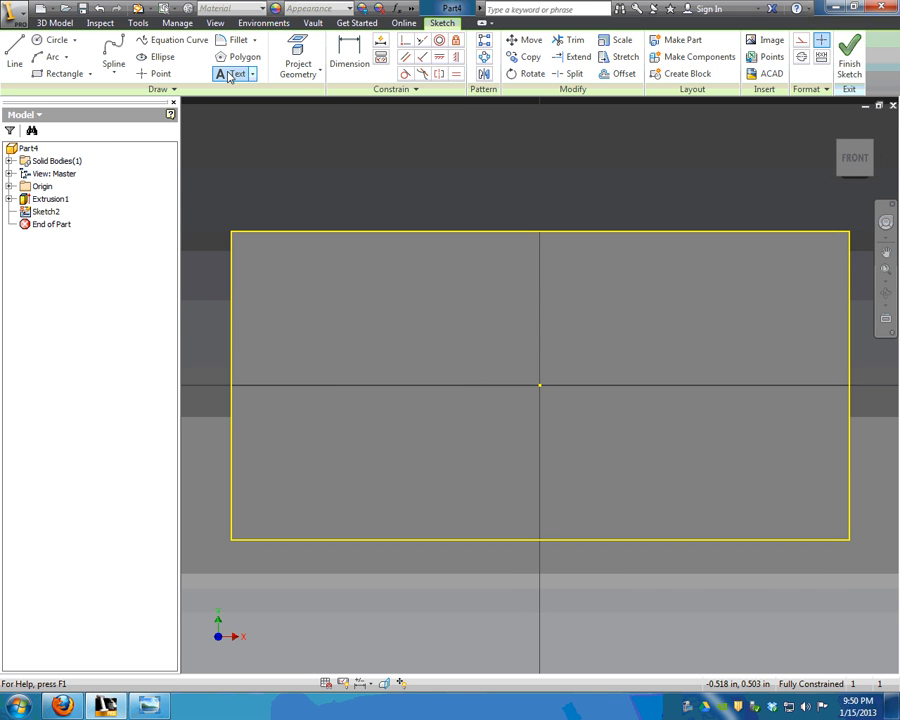
pyautogui.click(238, 76)
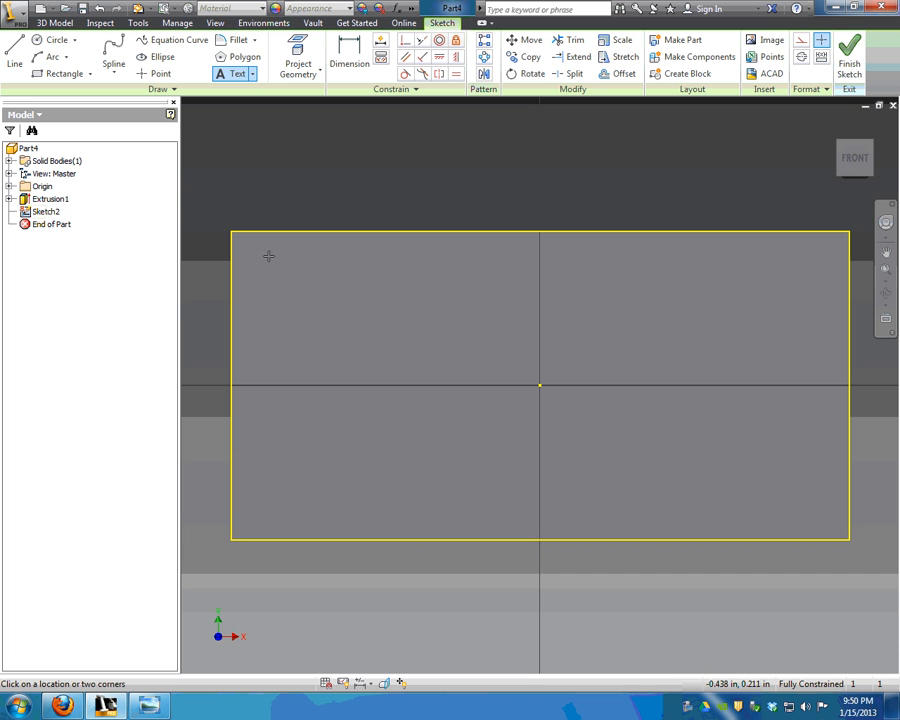
pyautogui.moveTo(268, 256); pyautogui.dragTo(824, 512)
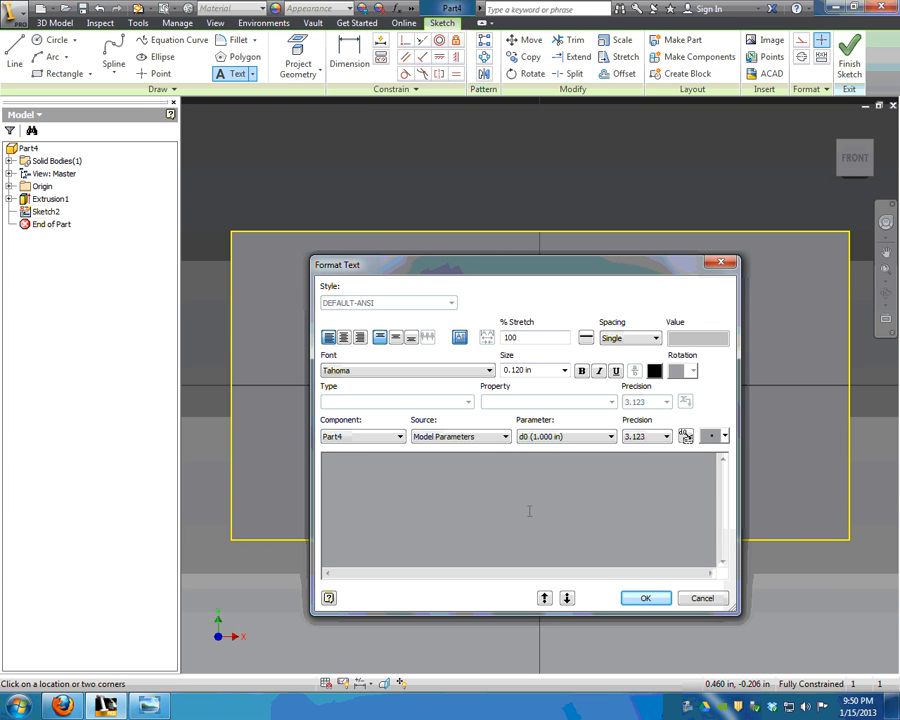
pyautogui.click(666, 604)
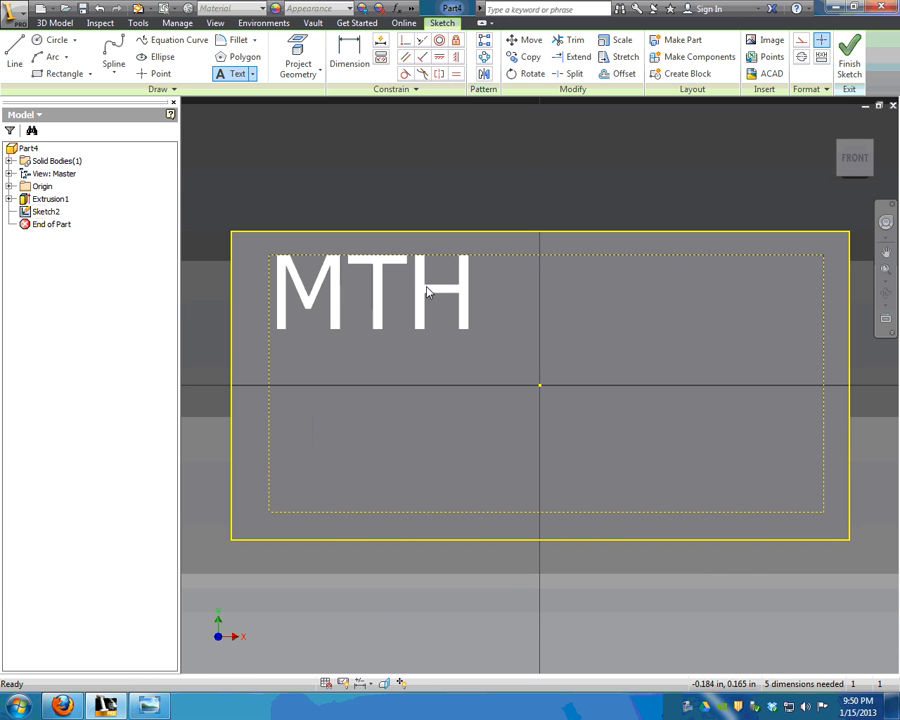
# Move the MTH text to the centre of the face and finish the sketch.
pyautogui.doubleClick(420, 291)
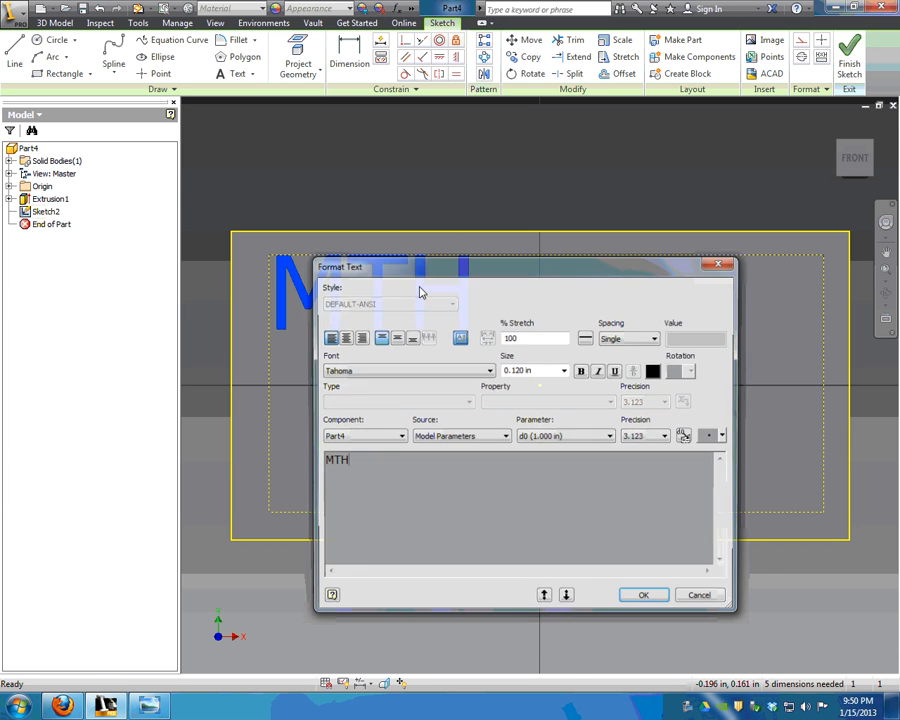
pyautogui.press('Escape')
pyautogui.moveTo(458, 291)
pyautogui.mouseDown()
pyautogui.moveTo(587, 362)
pyautogui.moveTo(614, 393)
pyautogui.moveTo(624, 383)
pyautogui.mouseUp()
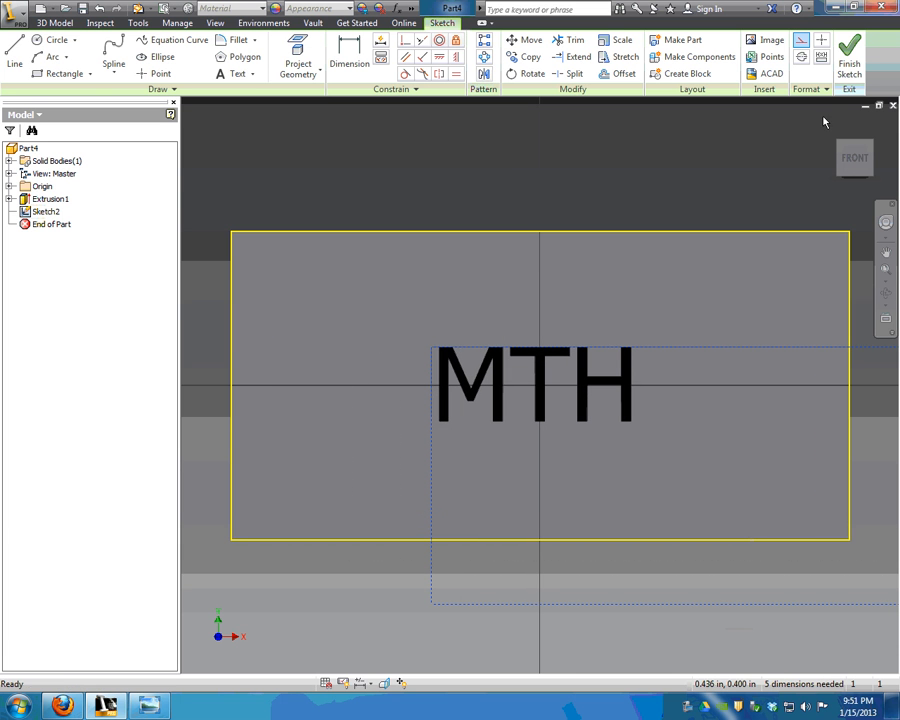
pyautogui.click(848, 62)
# Extrude the MTH text as a 1/16 in cut into the plate's front face.
pyautogui.click(117, 64)
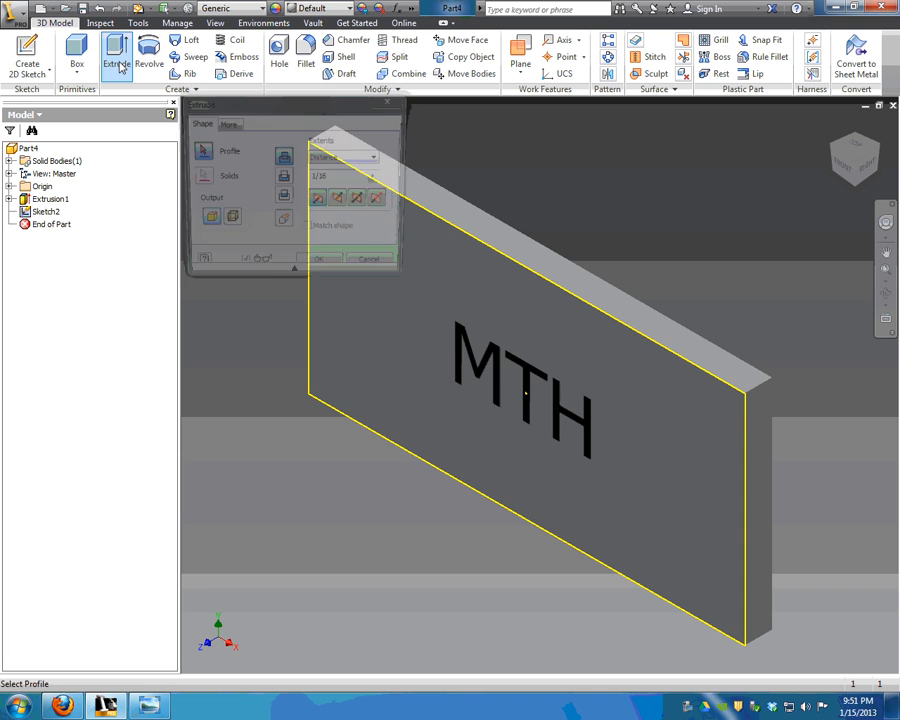
pyautogui.click(495, 365)
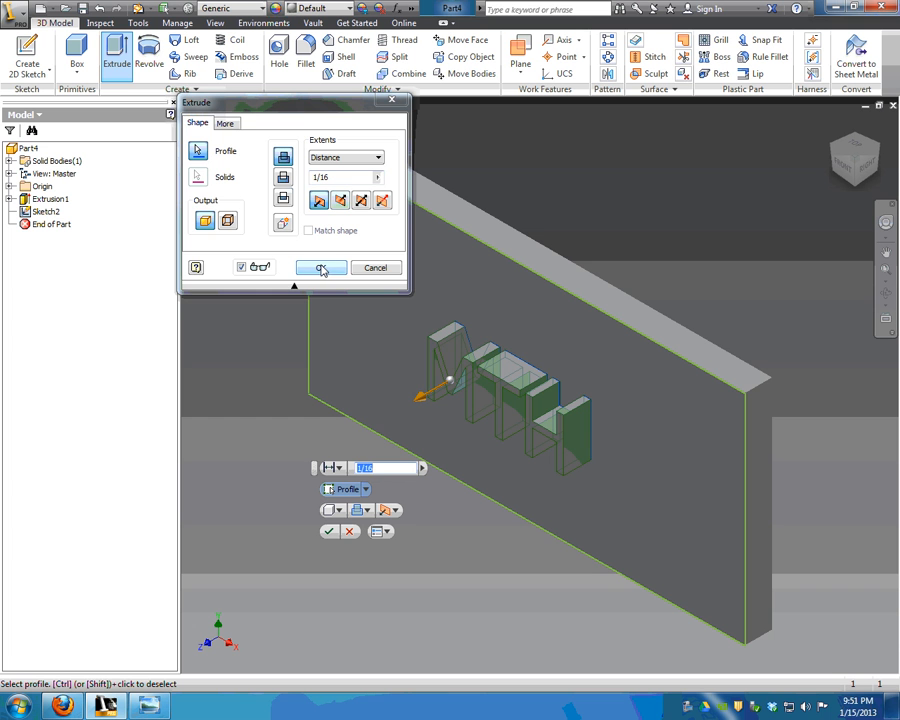
pyautogui.click(283, 177)
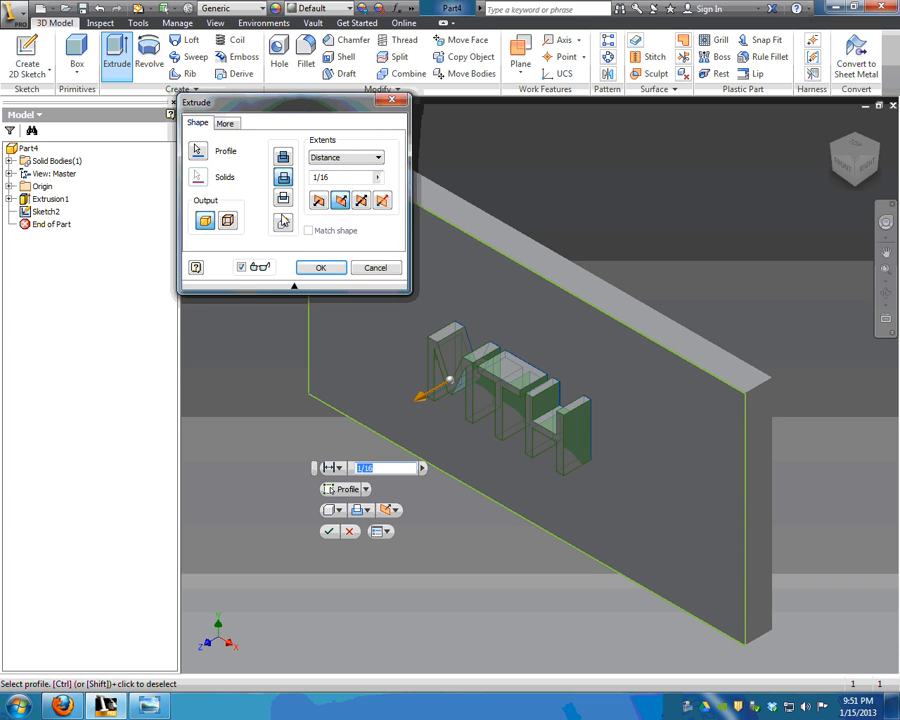
pyautogui.click(320, 268)
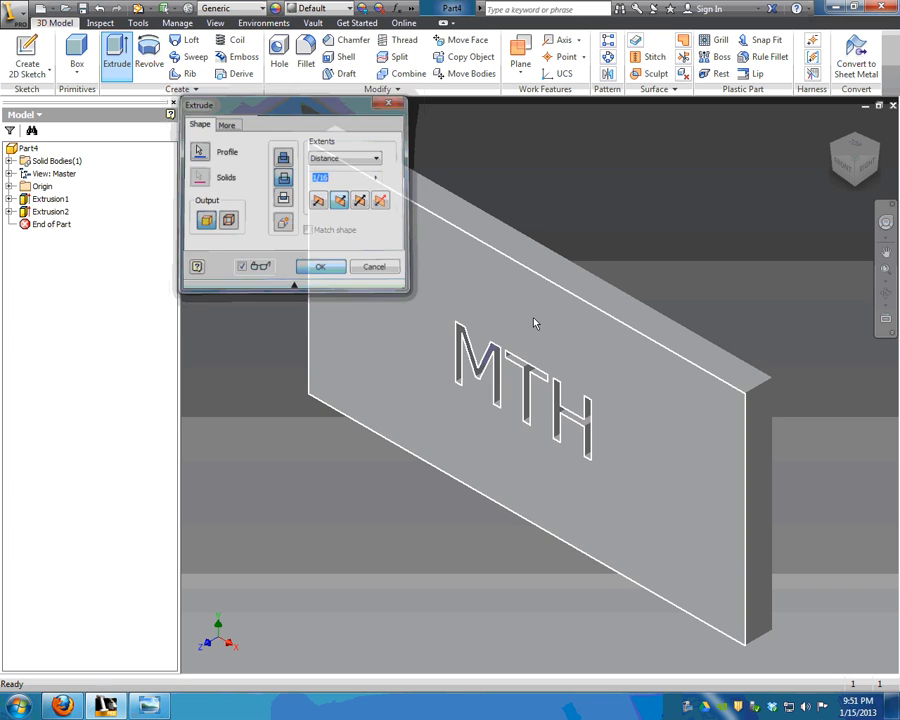
pyautogui.moveTo(853, 177)
pyautogui.mouseDown()
pyautogui.moveTo(876, 152)
pyautogui.moveTo(857, 172)
pyautogui.mouseUp()
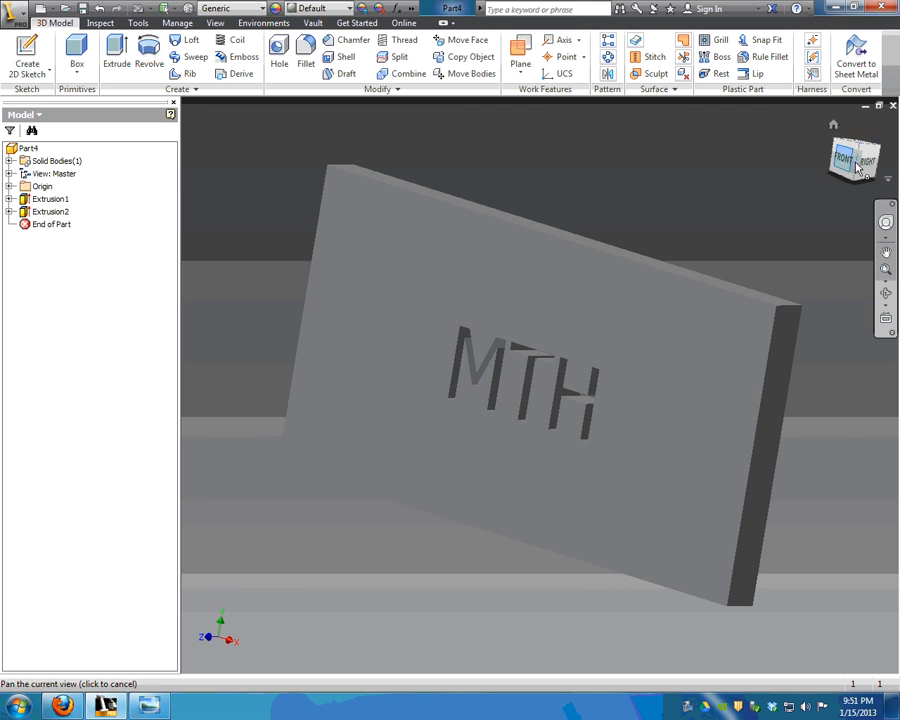
pyautogui.click(834, 125)
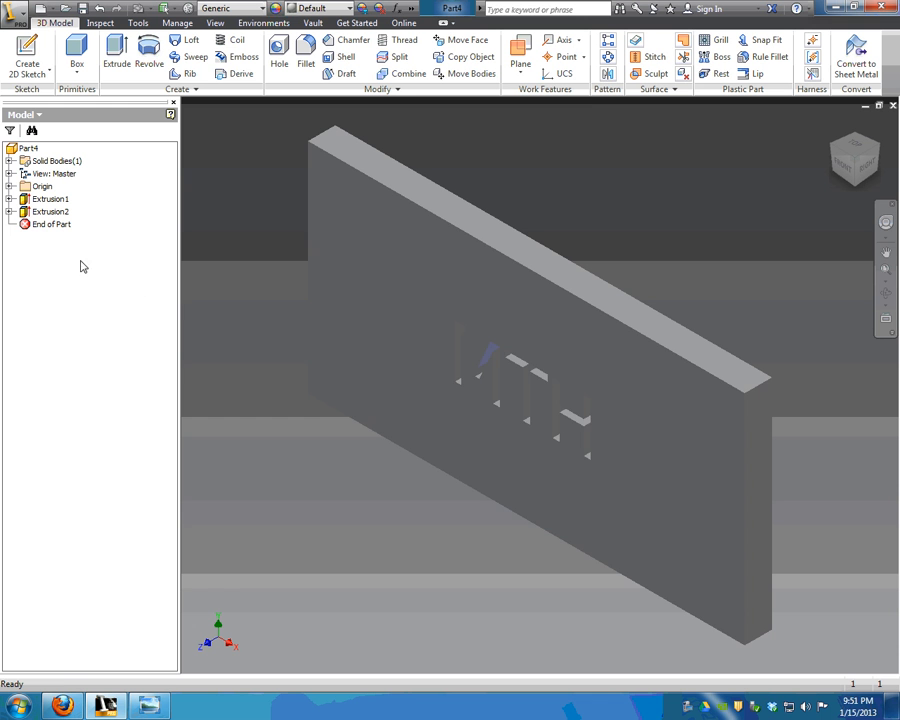
# Edit the MTH sketch and change its text to Times New Roman at .25 in.
pyautogui.click(8, 212)
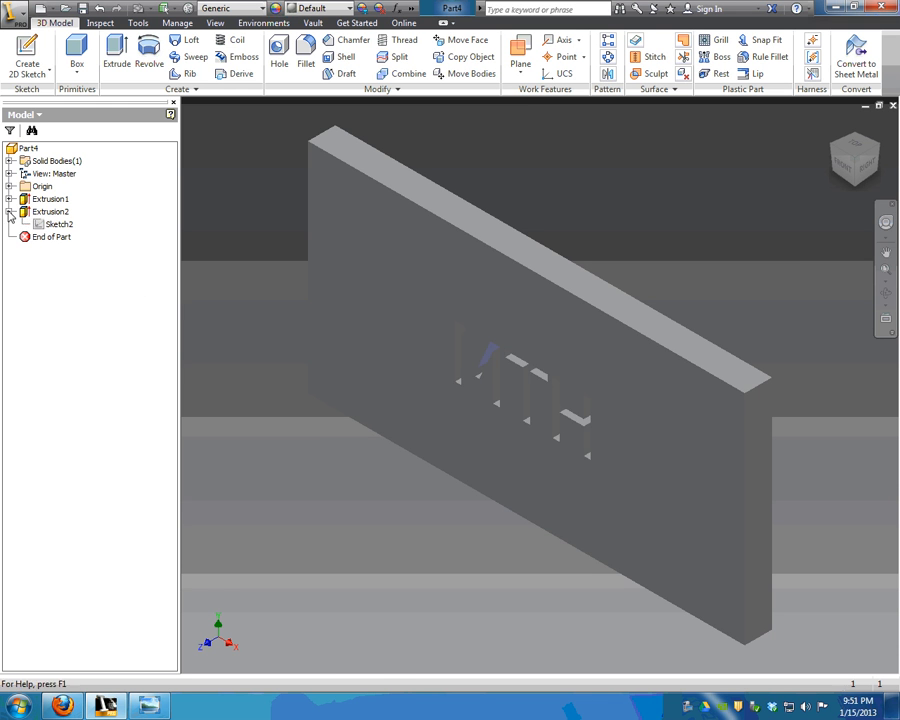
pyautogui.click(40, 225)
pyautogui.doubleClick(40, 225)
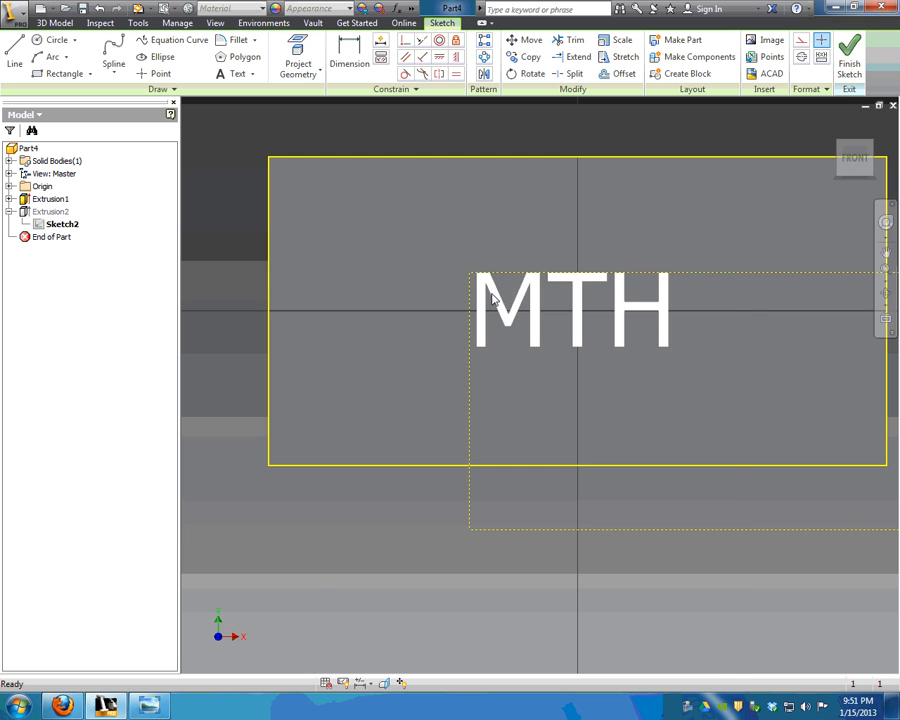
pyautogui.doubleClick(488, 295)
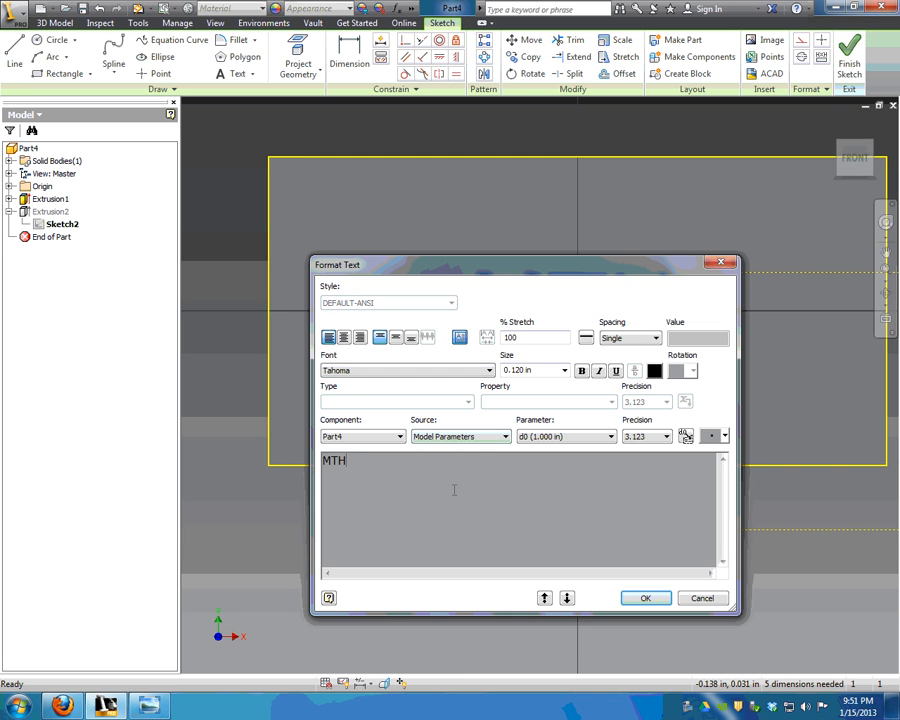
pyautogui.moveTo(454, 490); pyautogui.dragTo(322, 460)
pyautogui.write('.')
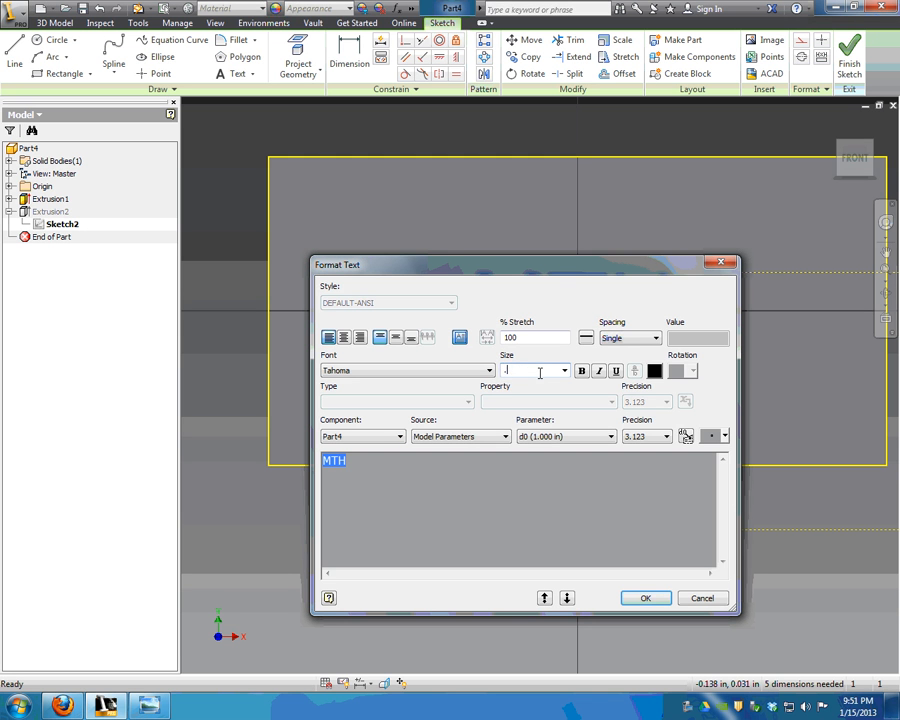
pyautogui.write('25')
pyautogui.click(489, 370)
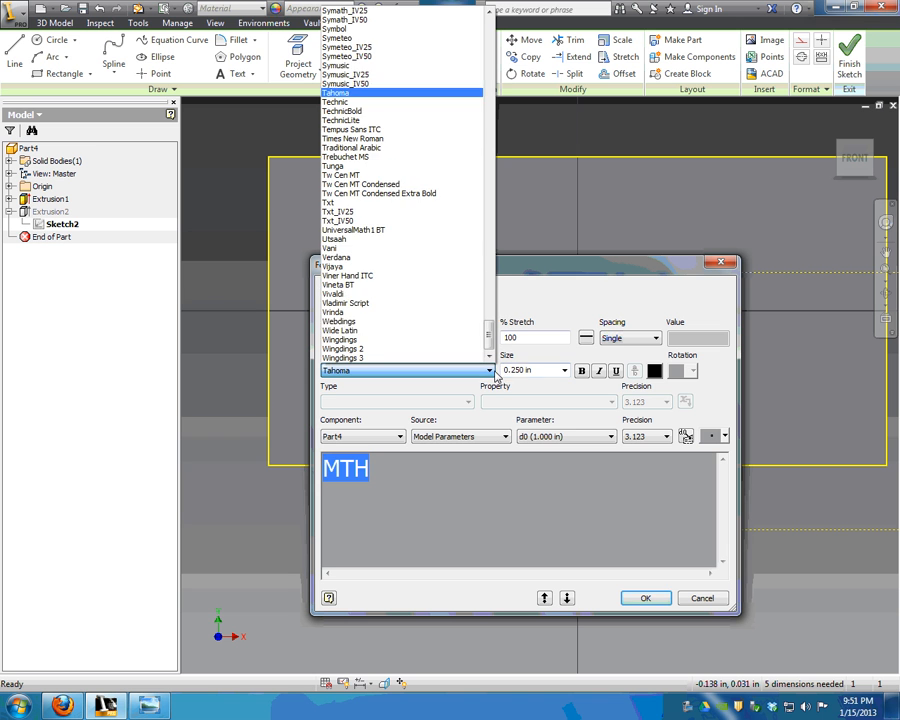
pyautogui.scroll(6, 404, 230)
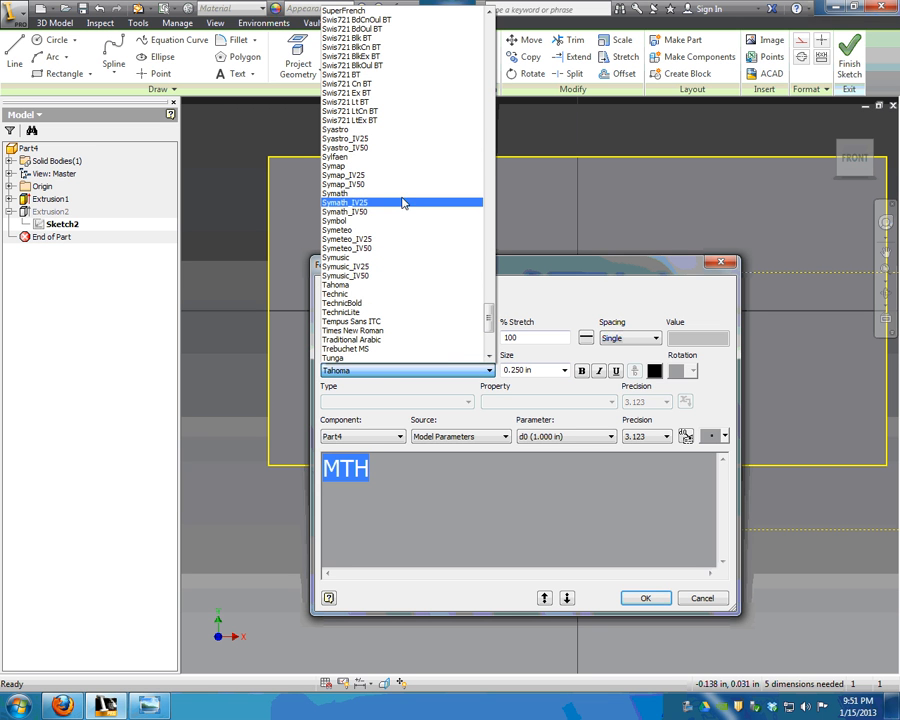
pyautogui.write('ti')
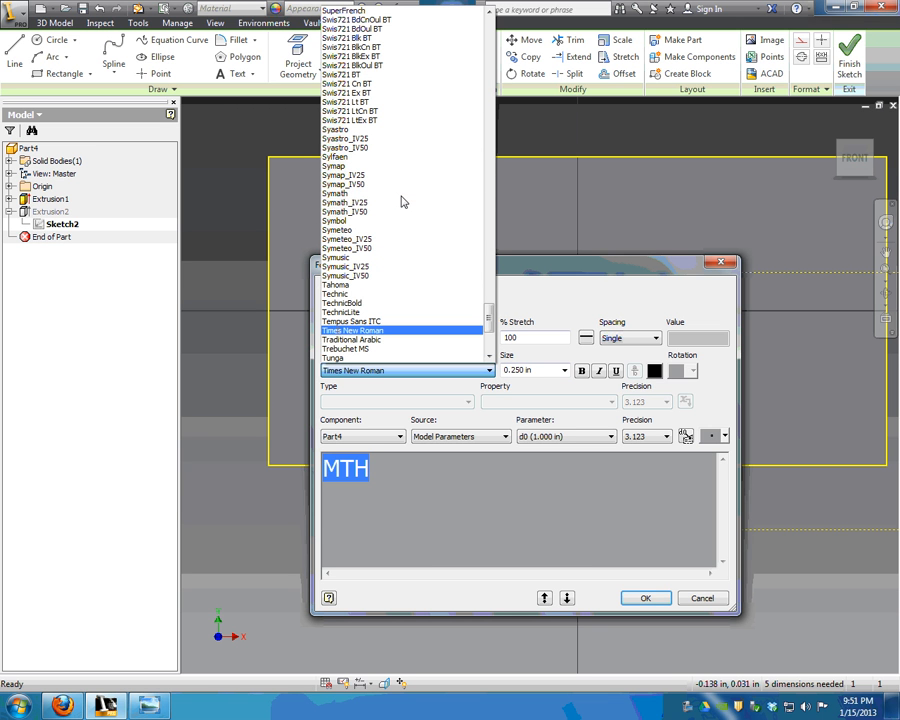
pyautogui.click(470, 330)
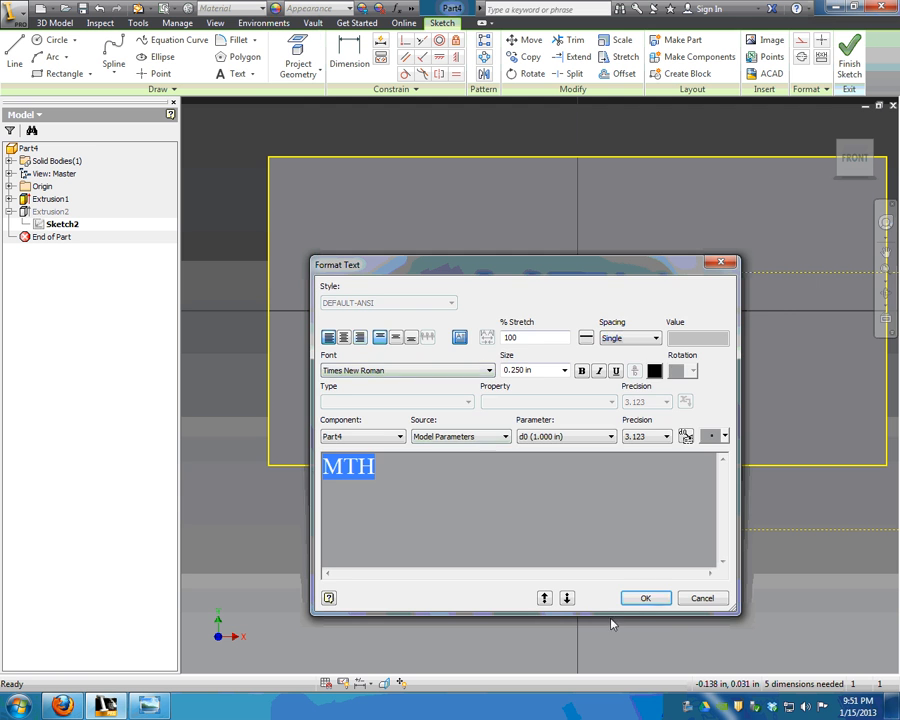
pyautogui.click(640, 598)
# Reposition the MTH text and enlarge it to 0.3 in.
pyautogui.moveTo(624, 366); pyautogui.dragTo(488, 326)
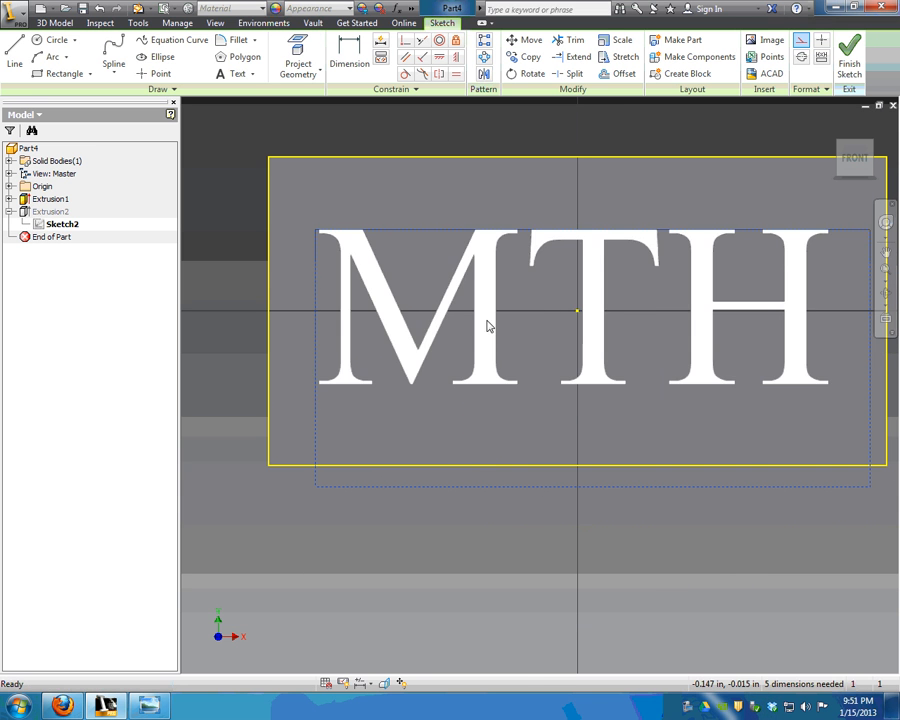
pyautogui.moveTo(625, 271); pyautogui.dragTo(538, 267, button='middle')
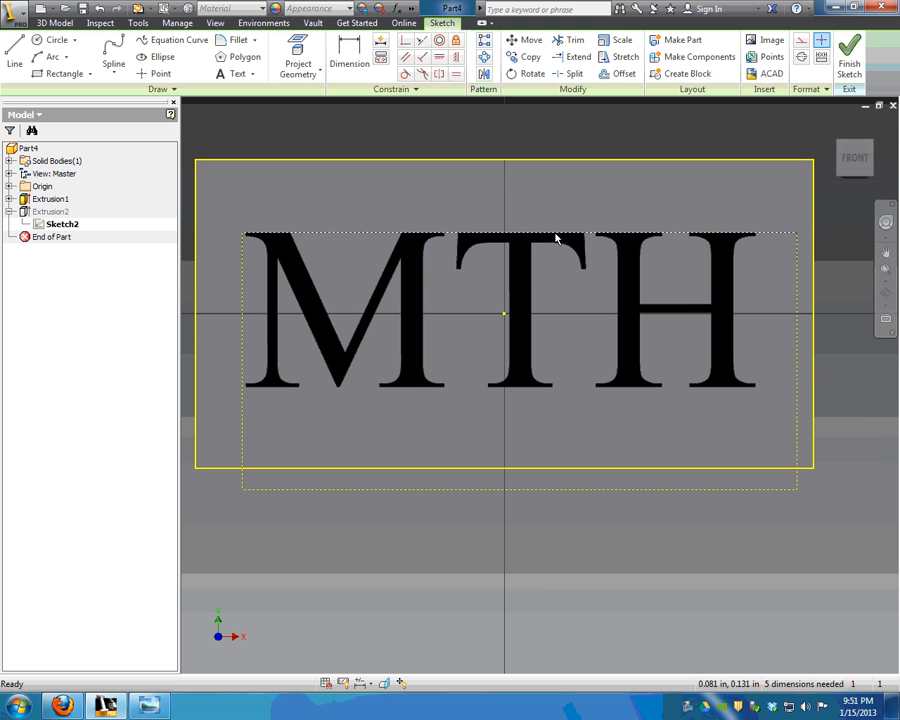
pyautogui.doubleClick(556, 242)
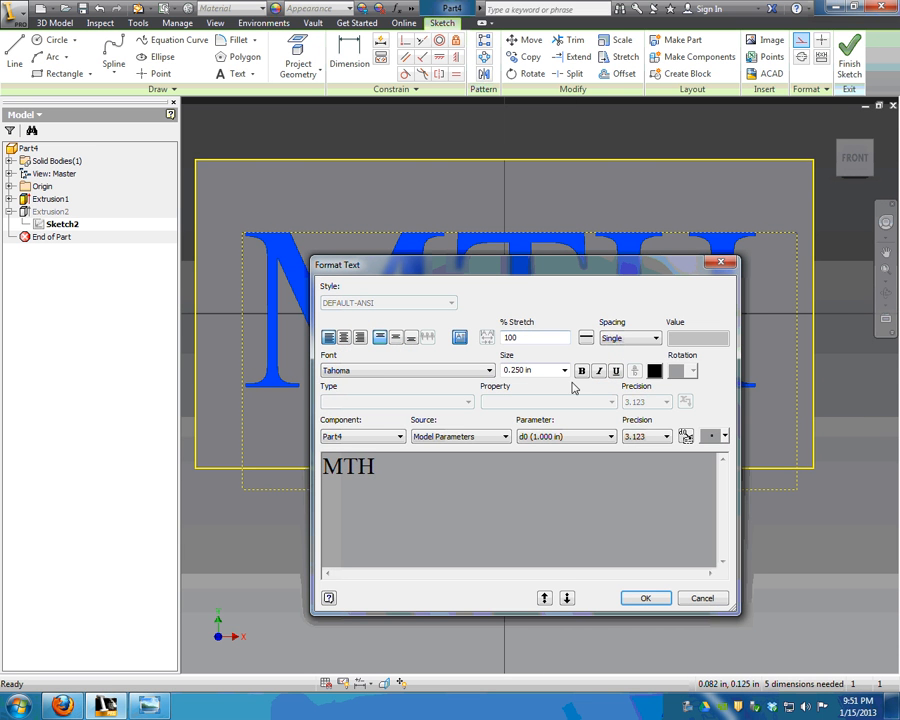
pyautogui.hotkey('ctrl', 'a')
pyautogui.click(520, 371)
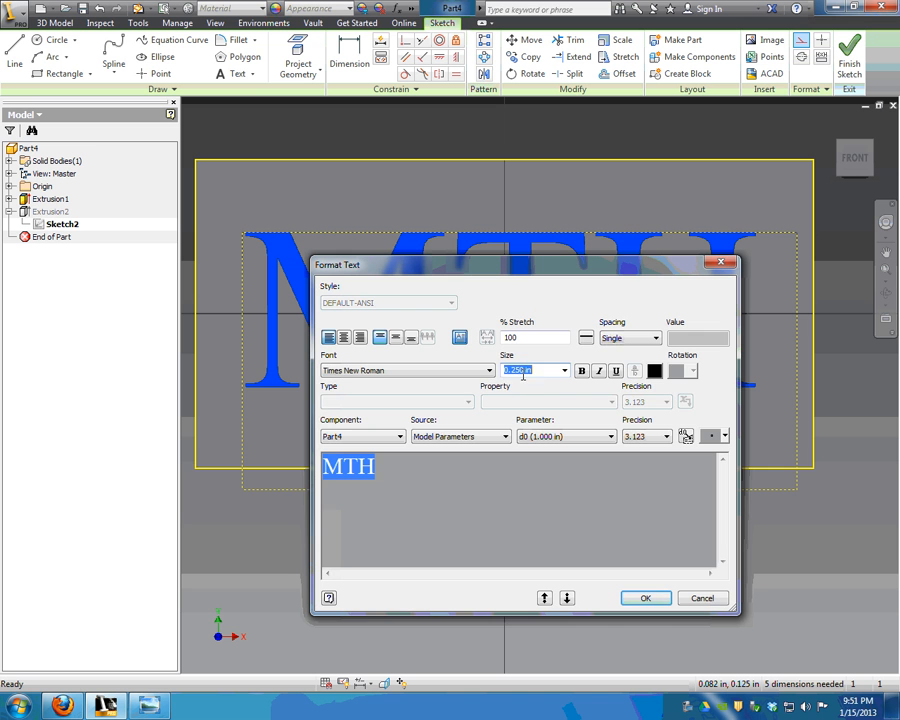
pyautogui.write('.3')
pyautogui.press('Return')
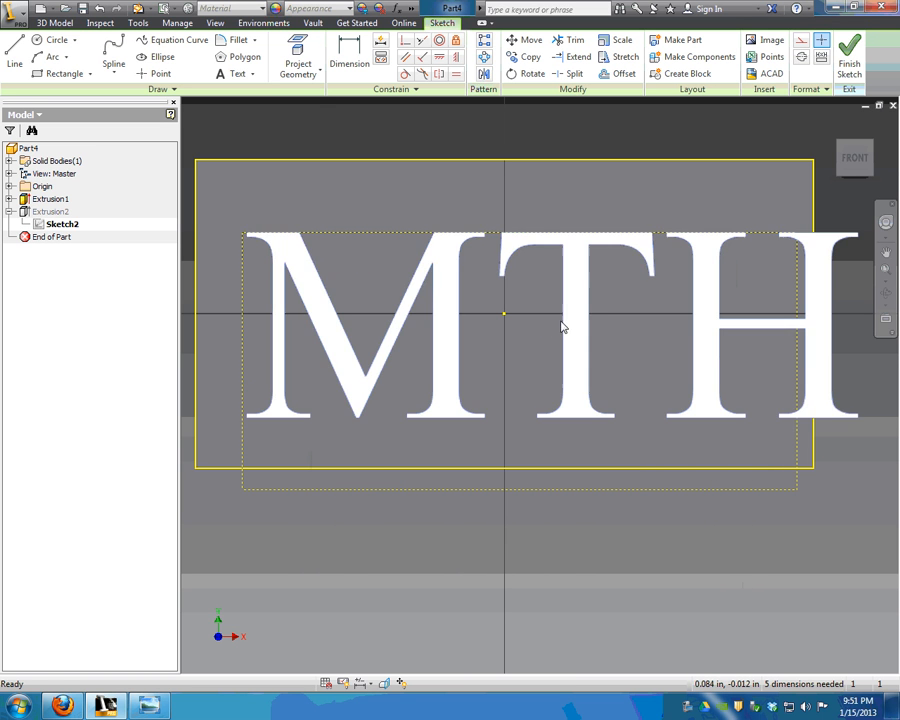
# Set the MTH text to 0.275 in and centre it within the plate.
pyautogui.moveTo(564, 328); pyautogui.dragTo(522, 321)
pyautogui.click(520, 322)
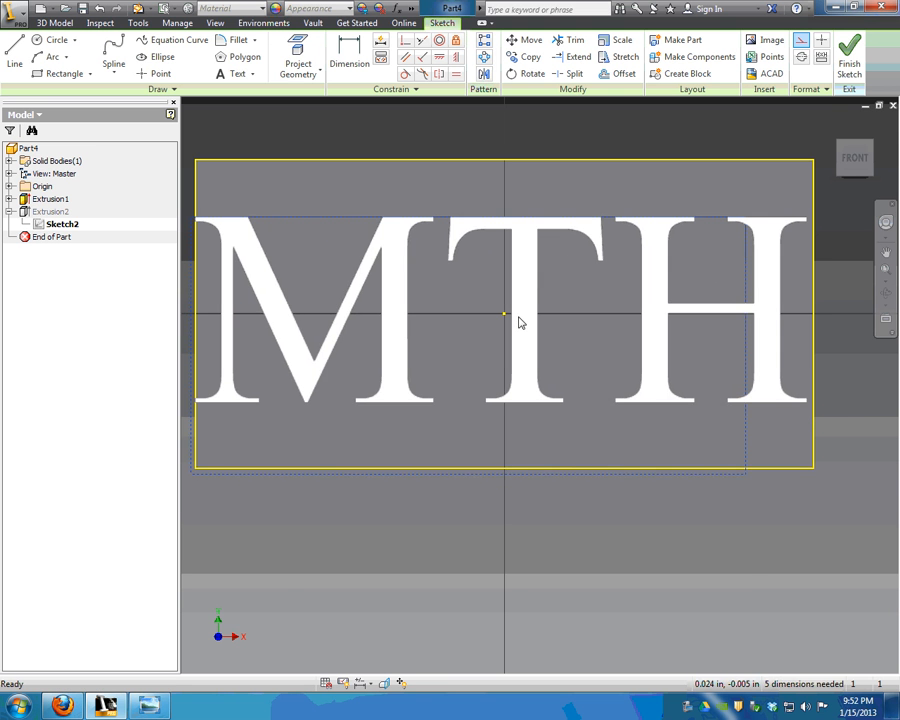
pyautogui.doubleClick(520, 322)
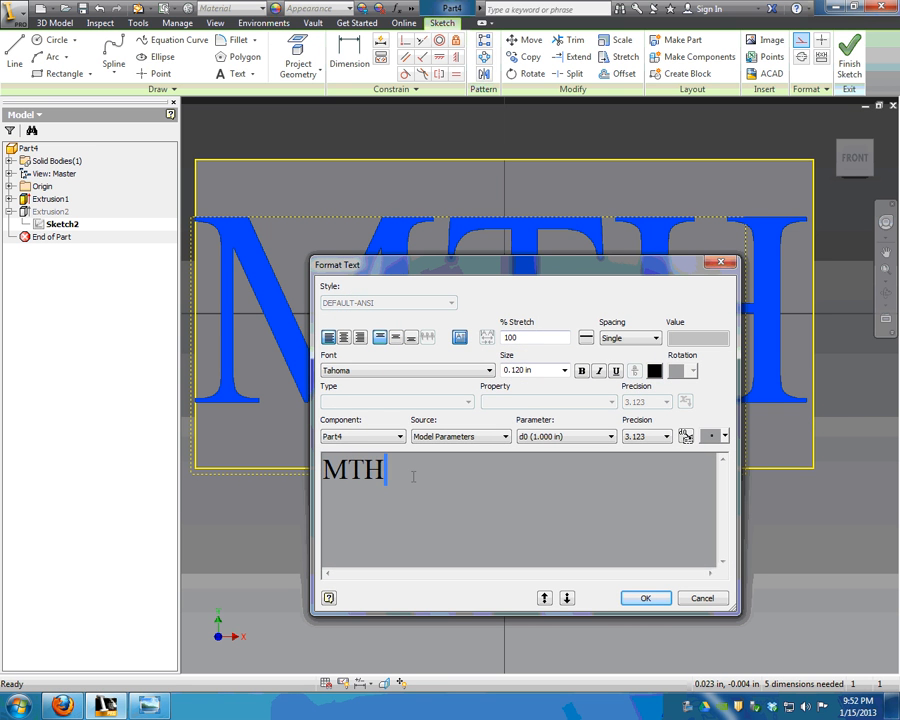
pyautogui.hotkey('ctrl', 'a')
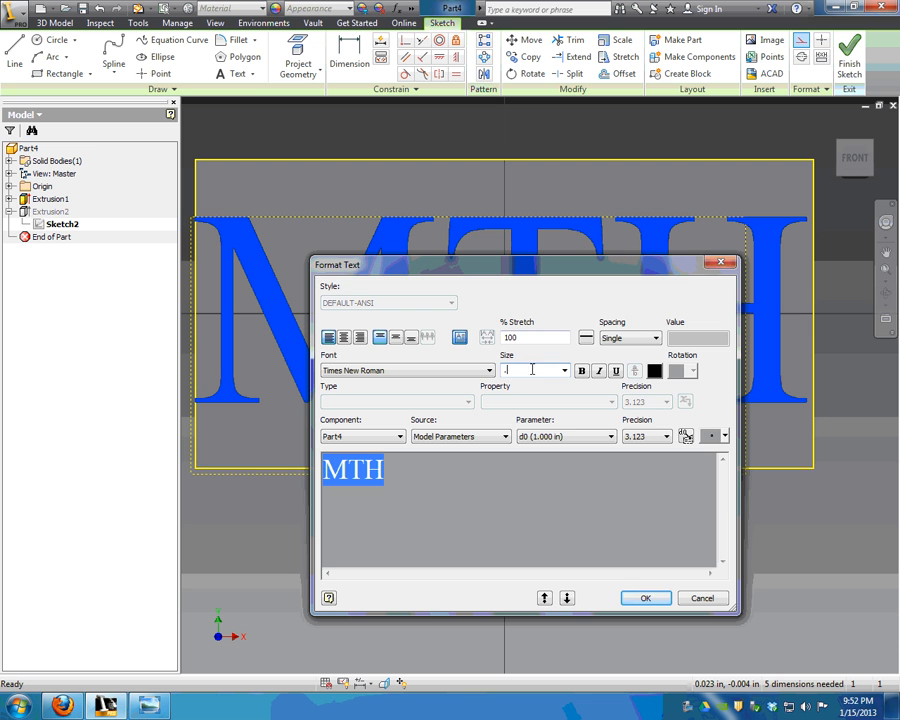
pyautogui.click(645, 597)
pyautogui.moveTo(516, 310)
pyautogui.mouseDown()
pyautogui.moveTo(512, 320)
pyautogui.moveTo(530, 322)
pyautogui.mouseUp()
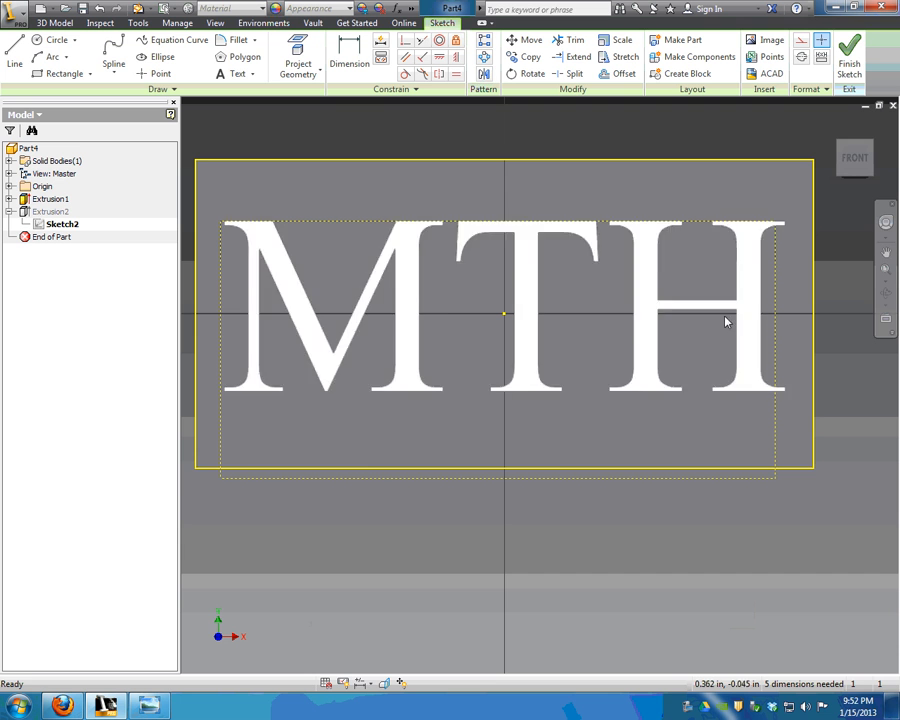
# Finish the sketch so the restyled MTH lettering cut updates on the plate.
pyautogui.click(851, 57)
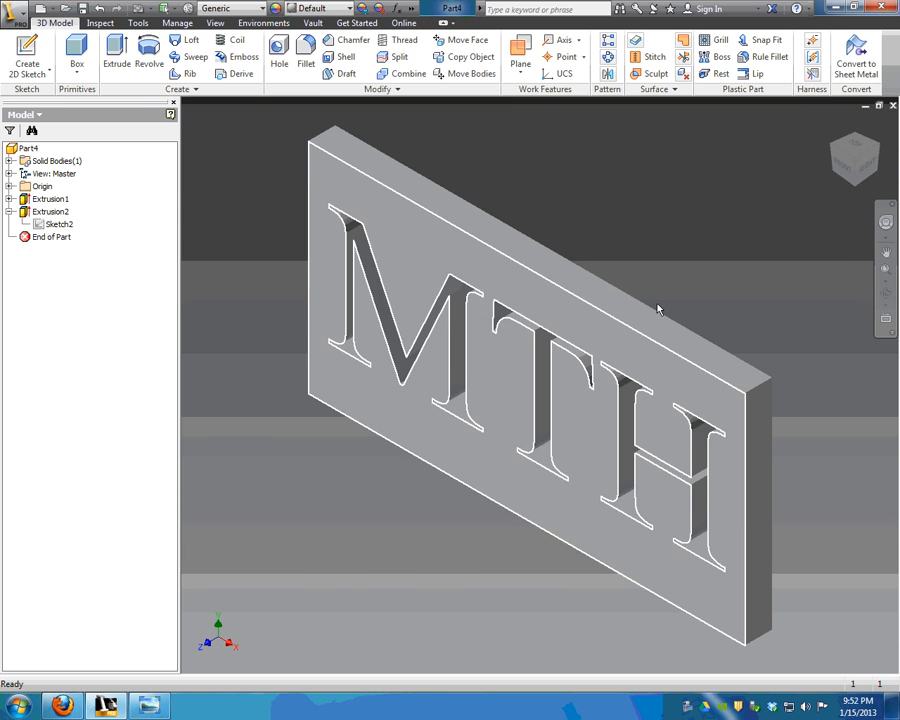
pyautogui.moveTo(848, 165)
pyautogui.mouseDown()
pyautogui.moveTo(876, 152)
pyautogui.moveTo(868, 126)
pyautogui.moveTo(856, 128)
pyautogui.moveTo(866, 150)
pyautogui.moveTo(856, 150)
pyautogui.mouseUp()
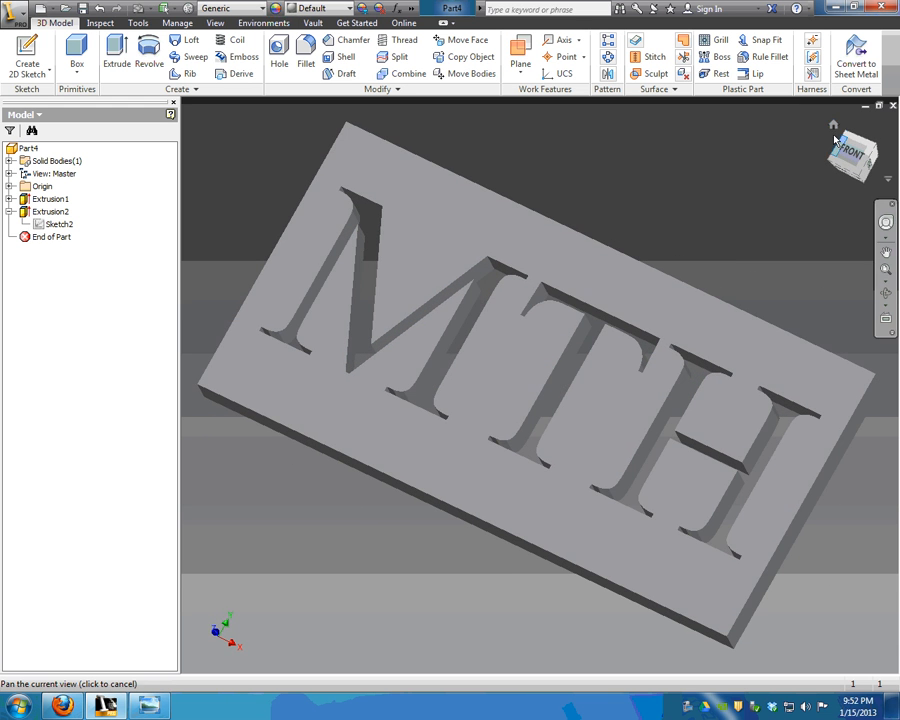
pyautogui.click(834, 126)
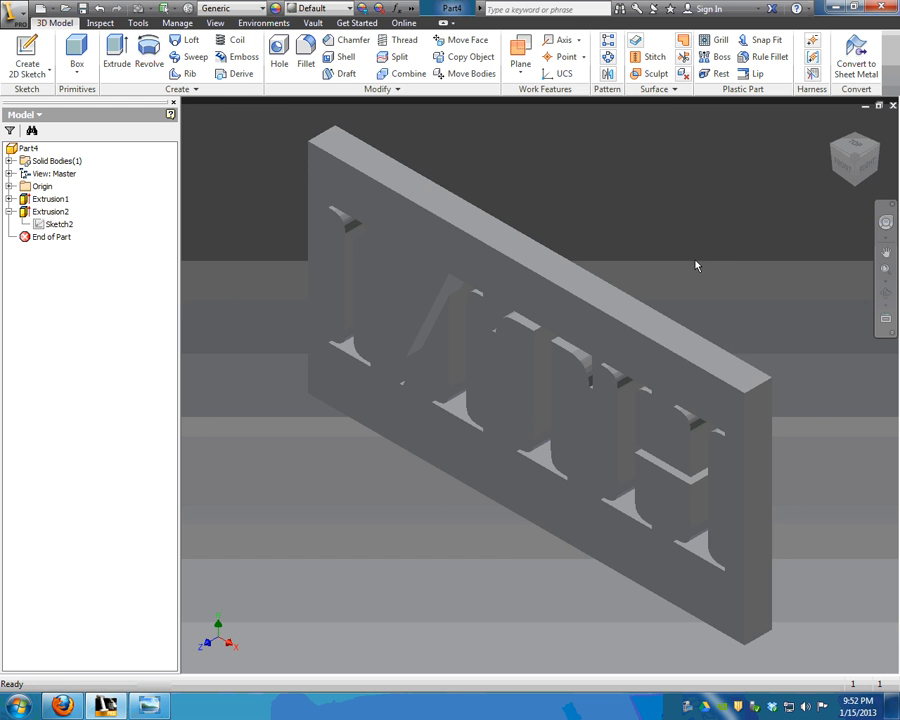
# Save the part as 'MTH - NAME PLATE'.
pyautogui.click(12, 12)
pyautogui.click(58, 147)
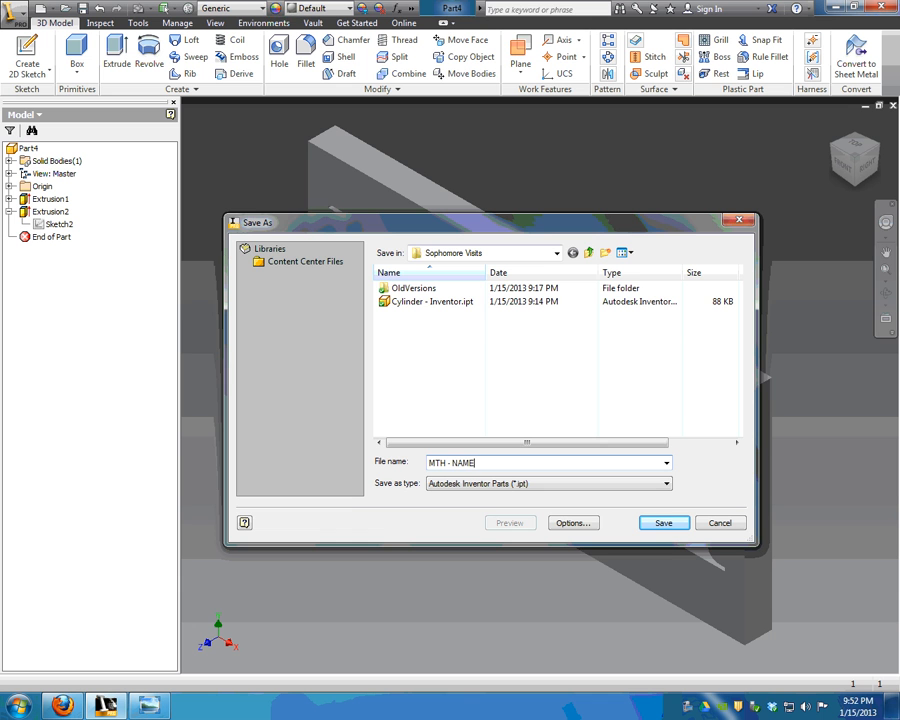
pyautogui.write('MTH - NAME PLATE')
pyautogui.press('Return')
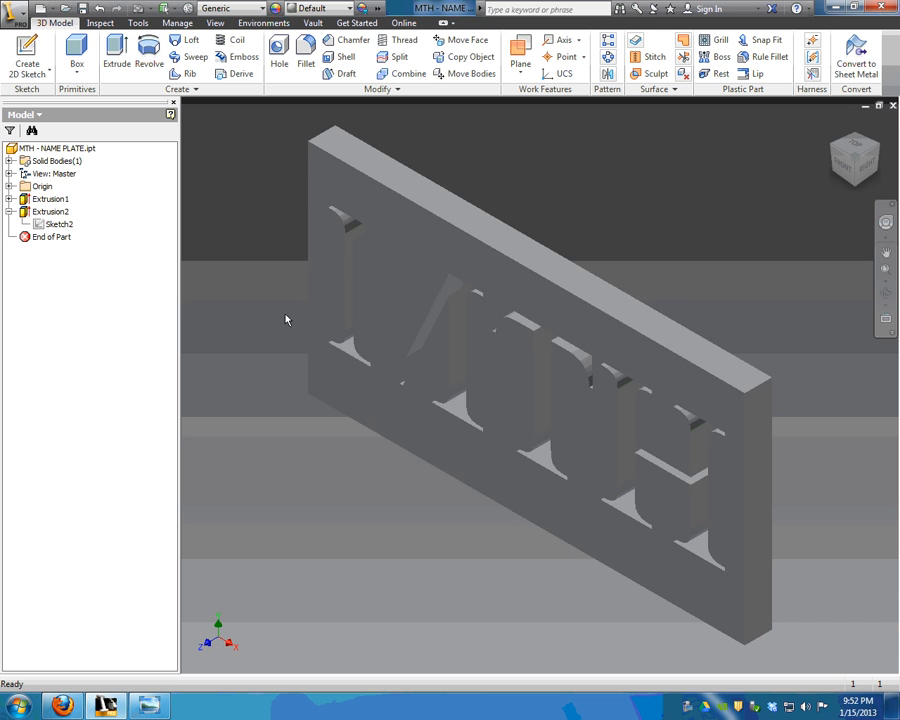
# Create a new drawing from the ANSI (in).idw template.
pyautogui.click(41, 10)
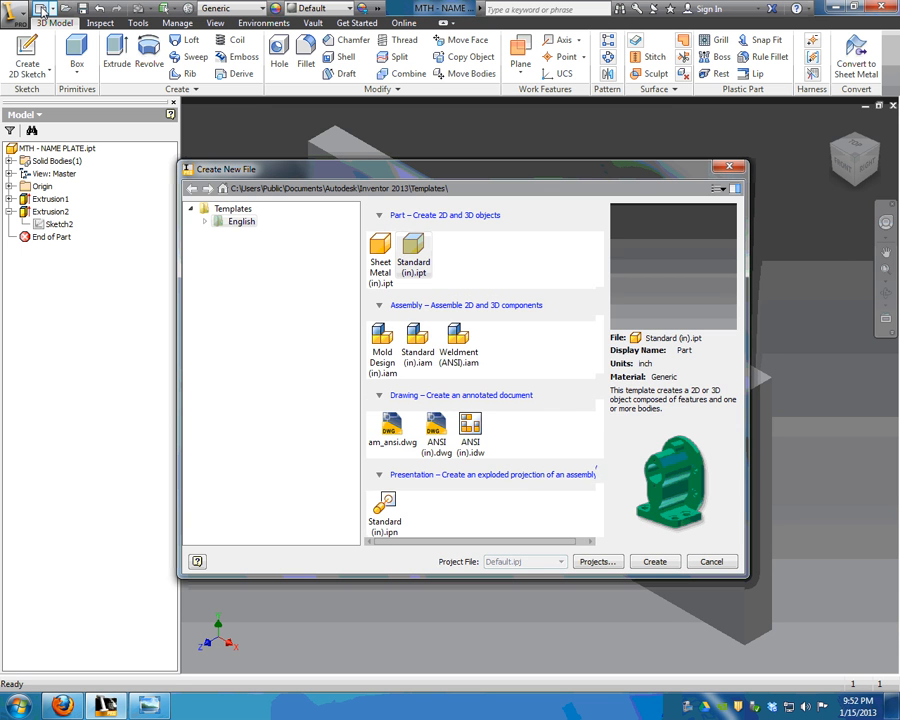
pyautogui.click(471, 432)
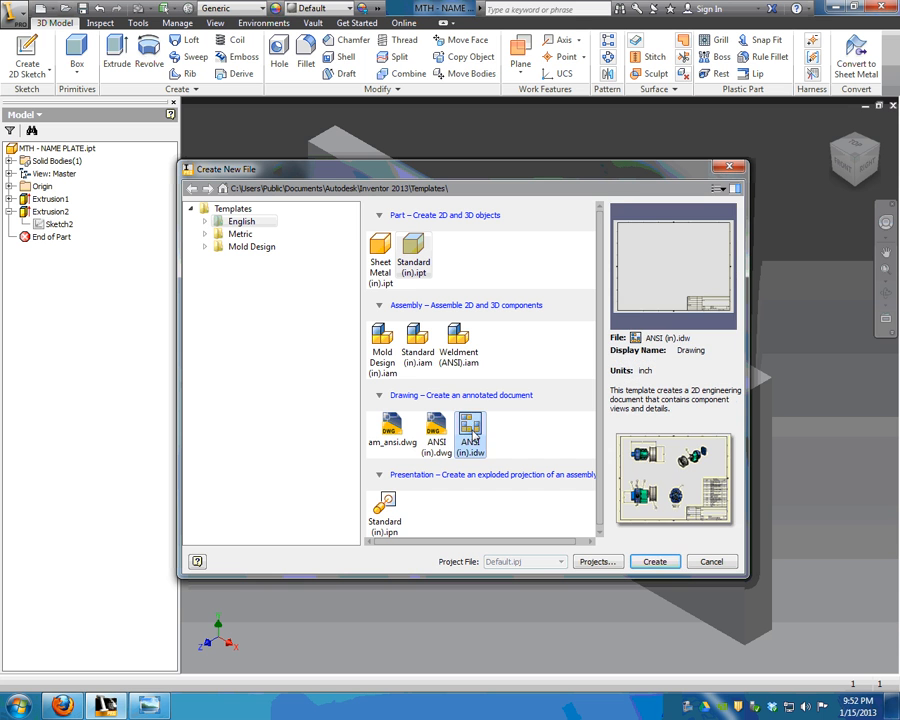
pyautogui.click(660, 562)
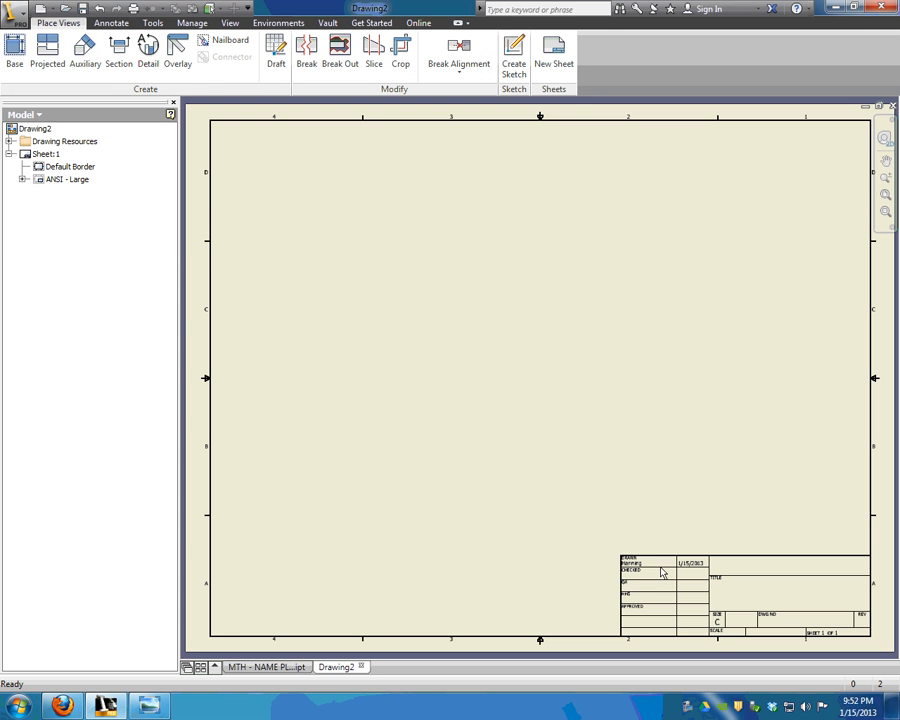
# Resize Sheet:1 from C to size A.
pyautogui.rightClick(42, 153)
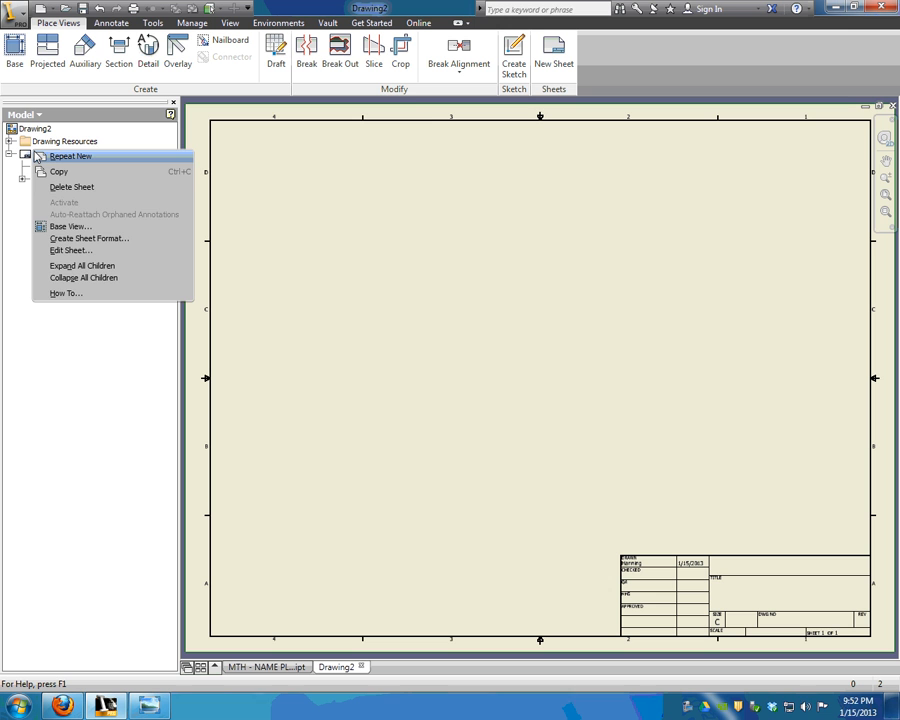
pyautogui.click(74, 251)
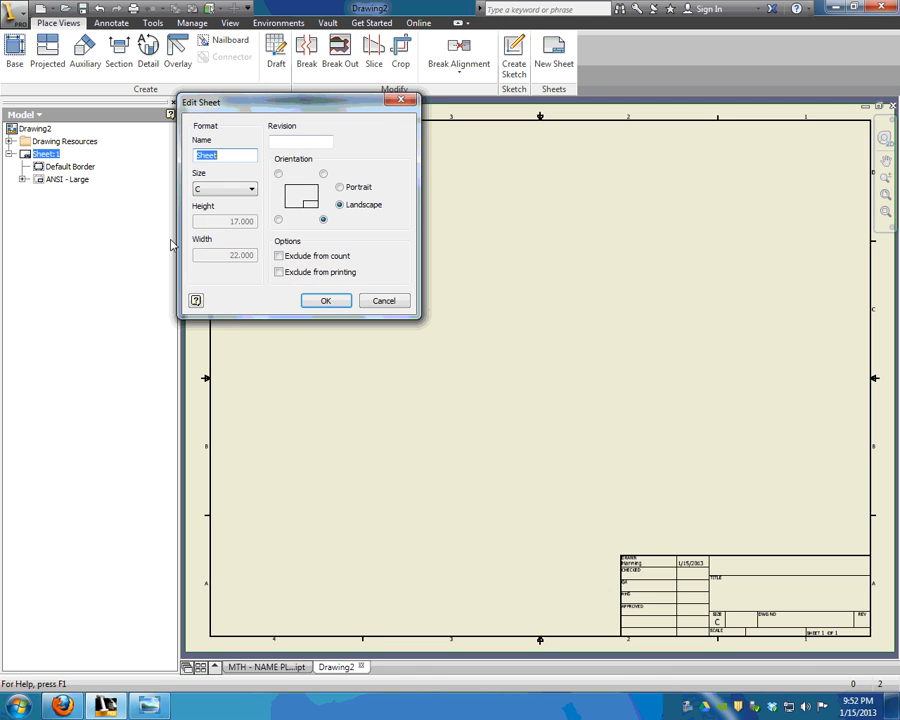
pyautogui.click(245, 190)
pyautogui.click(229, 207)
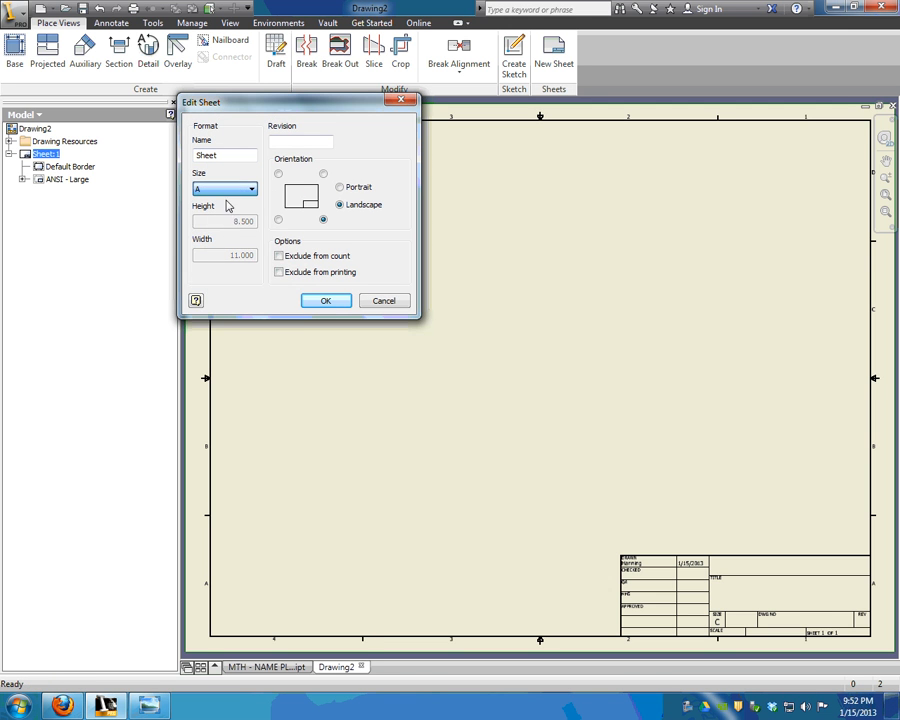
pyautogui.click(322, 300)
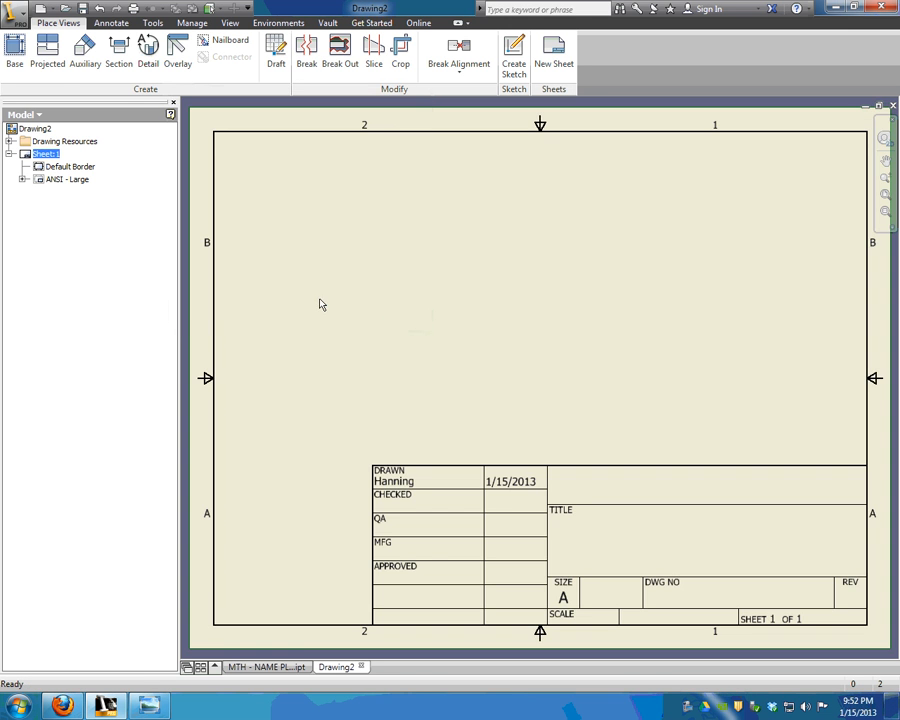
# Place a front base view of the MTH plate at scale 3.
pyautogui.click(14, 65)
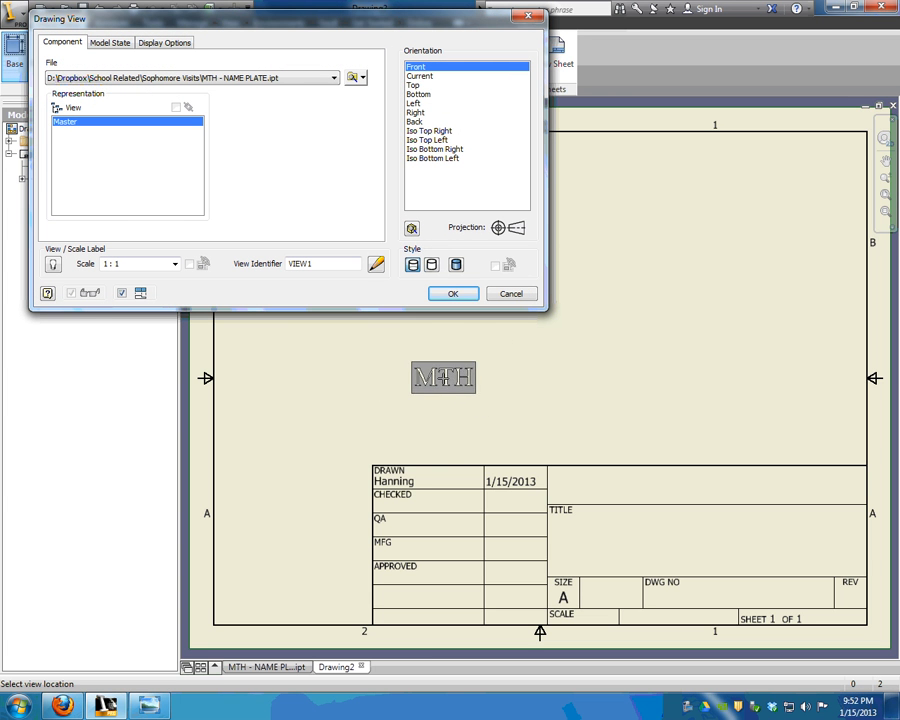
pyautogui.click(113, 264)
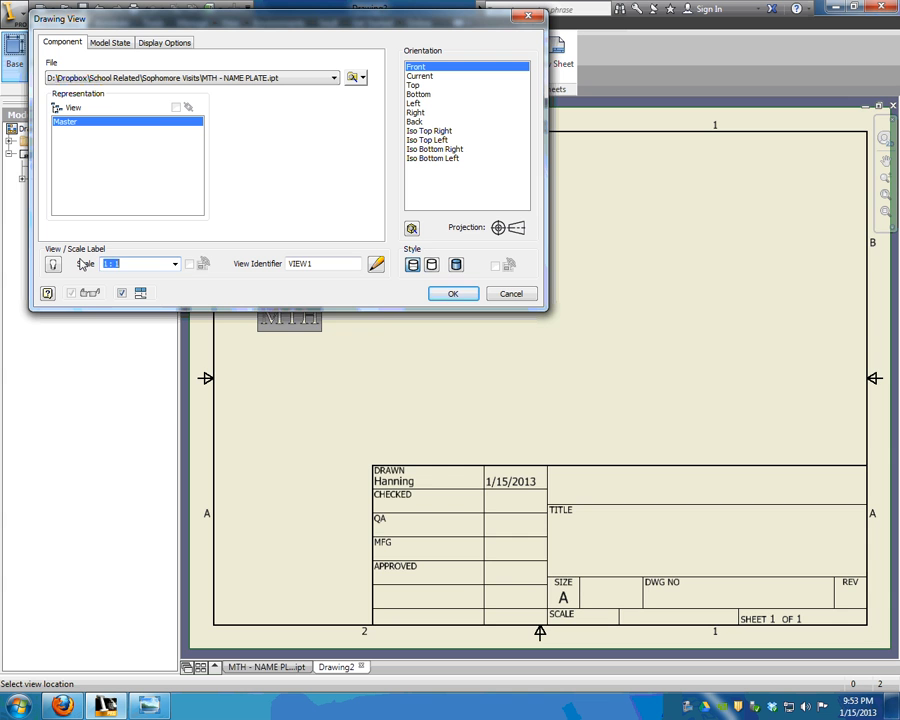
pyautogui.write('3')
pyautogui.moveTo(371, 356); pyautogui.dragTo(358, 490, button='middle')
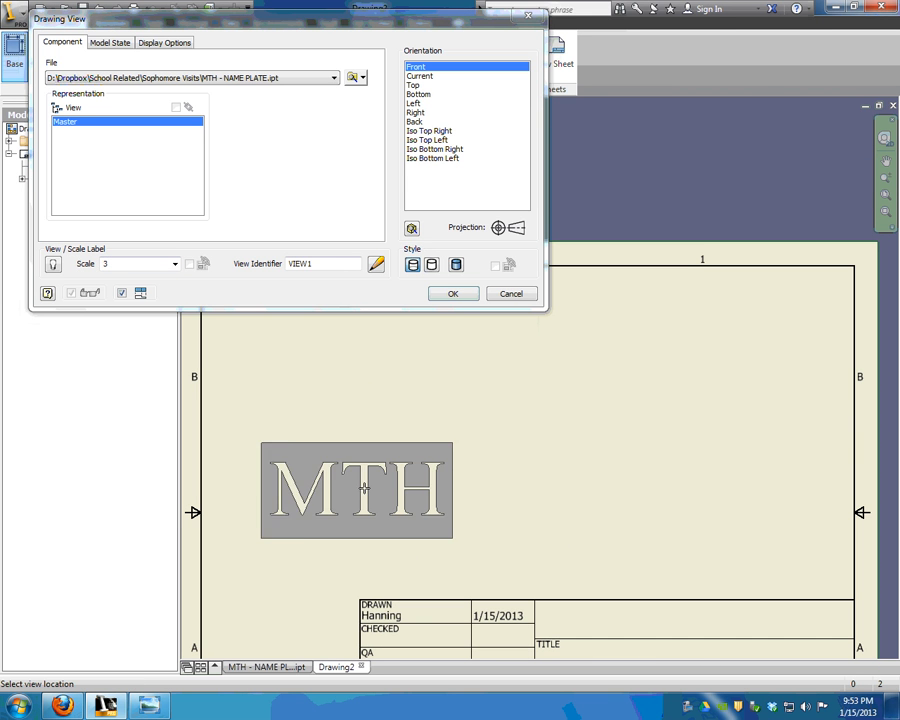
pyautogui.click(418, 480)
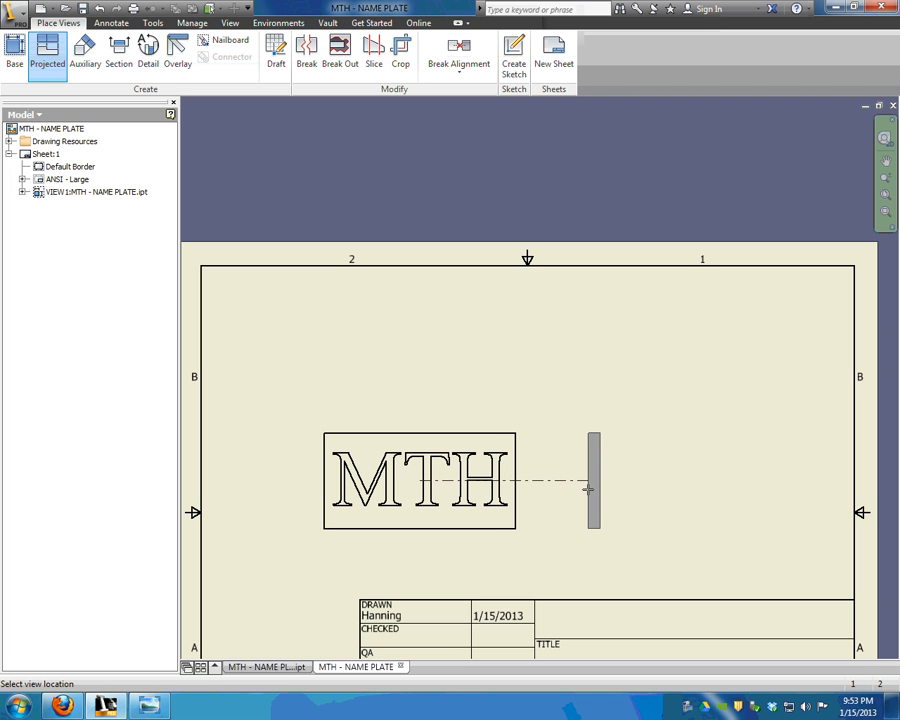
# Project side, top and isometric views from the front view.
pyautogui.click(588, 488)
pyautogui.click(448, 350)
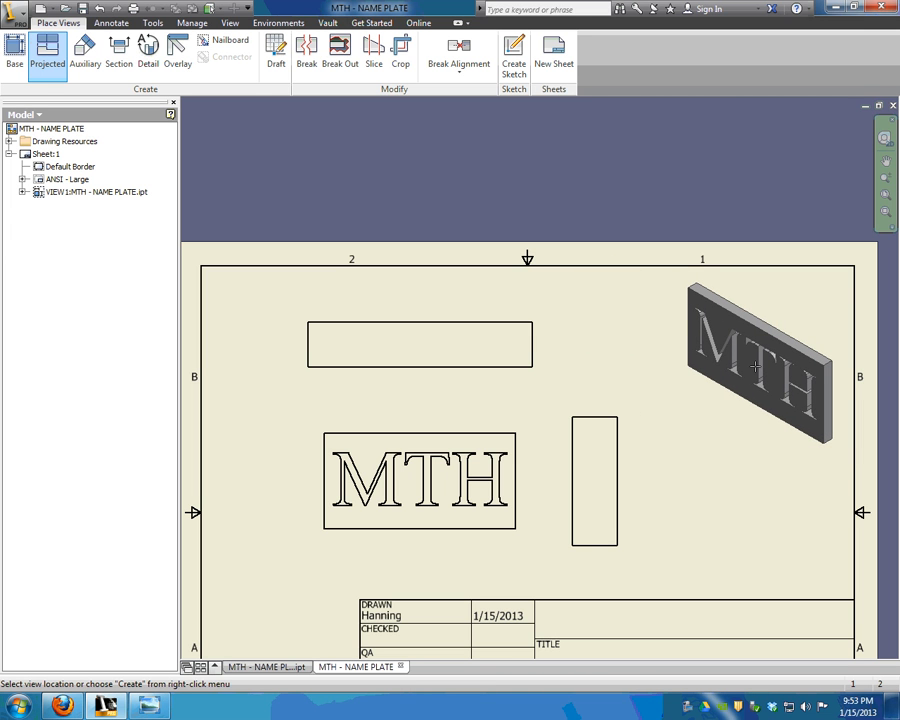
pyautogui.click(752, 340)
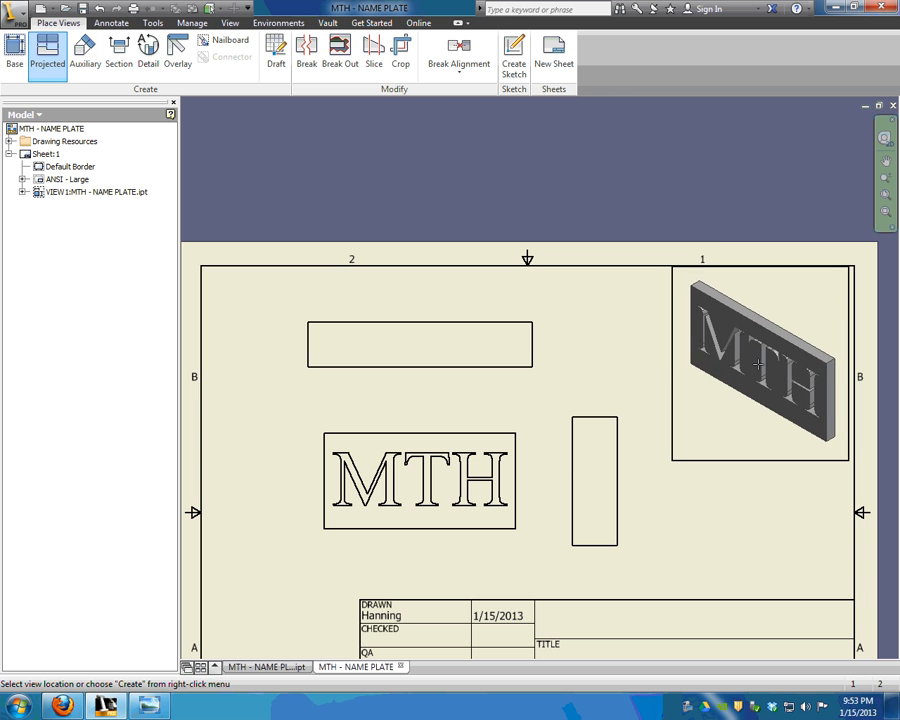
pyautogui.rightClick(757, 369)
pyautogui.click(802, 364)
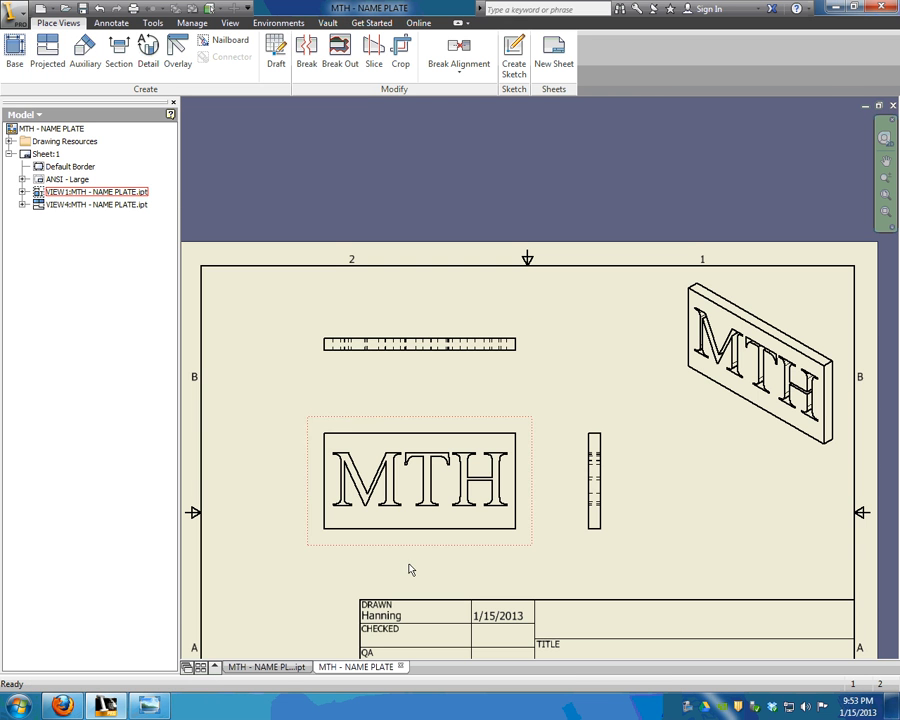
# Dimension the front view's left edge as .50 and its top edge as 1.00.
pyautogui.scroll(-3, 590, 352)
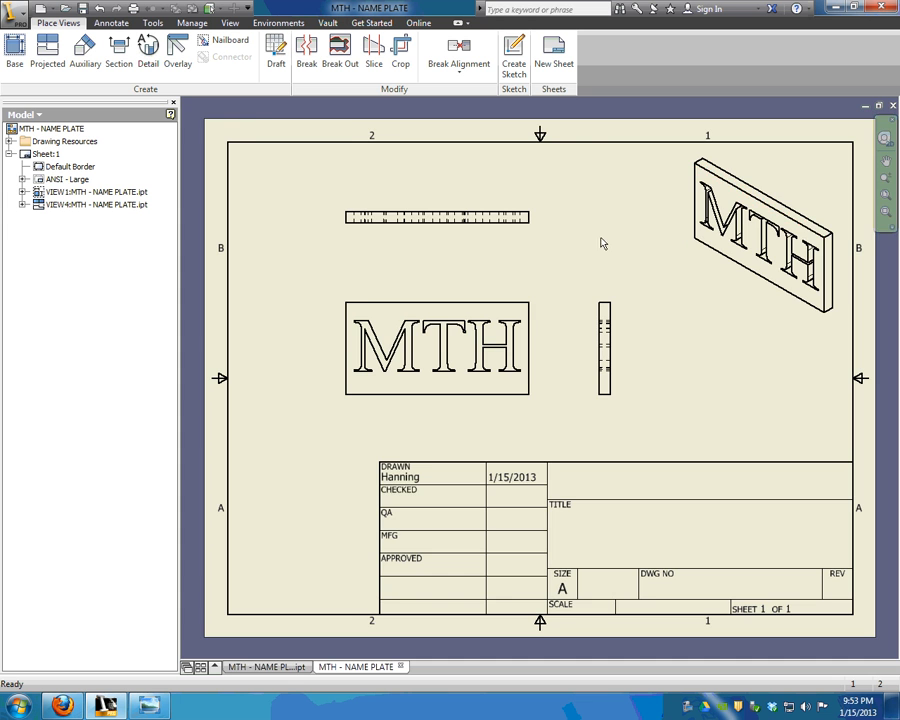
pyautogui.scroll(3, 442, 345)
pyautogui.scroll(-3, 440, 330)
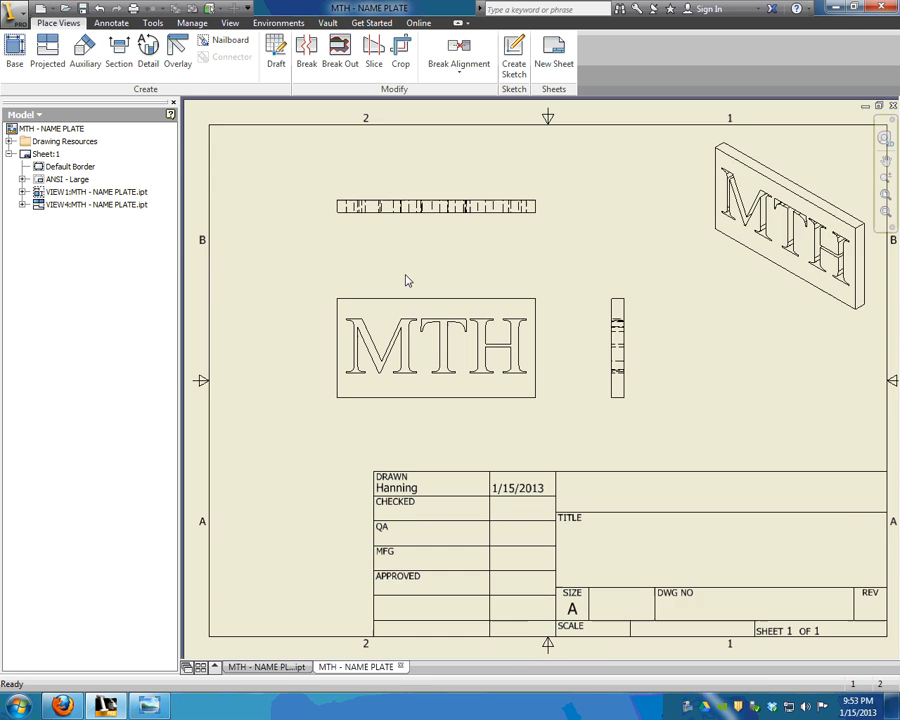
pyautogui.click(111, 22)
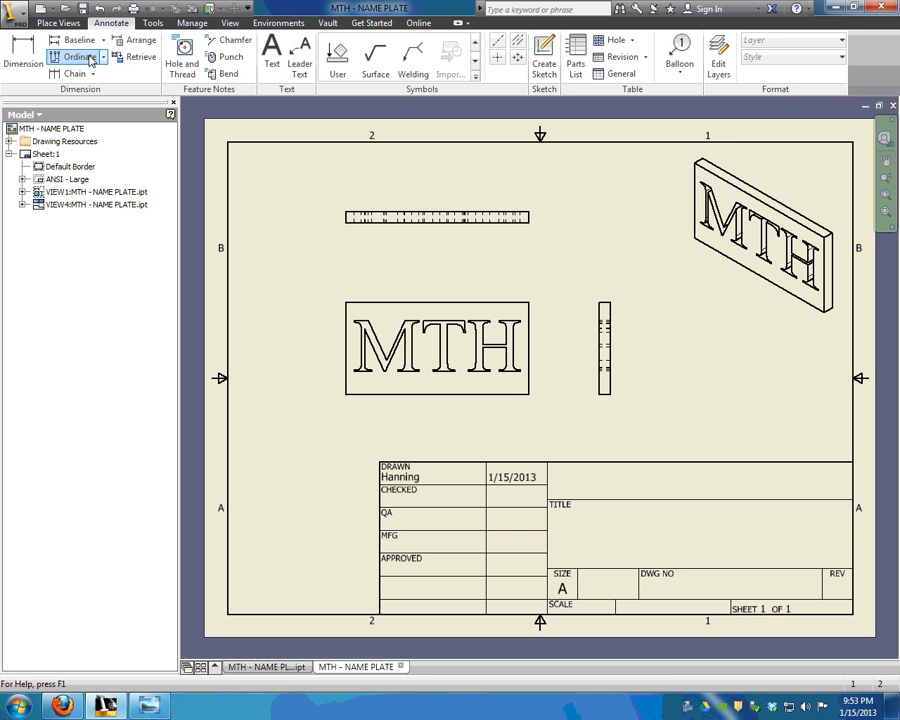
pyautogui.click(23, 52)
pyautogui.click(345, 338)
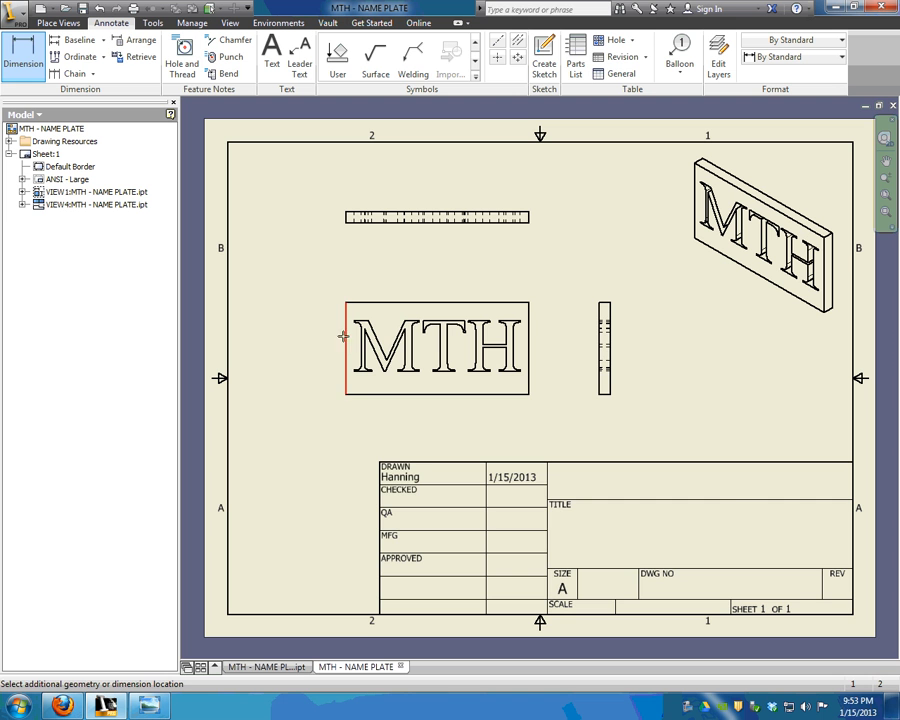
pyautogui.click(322, 348)
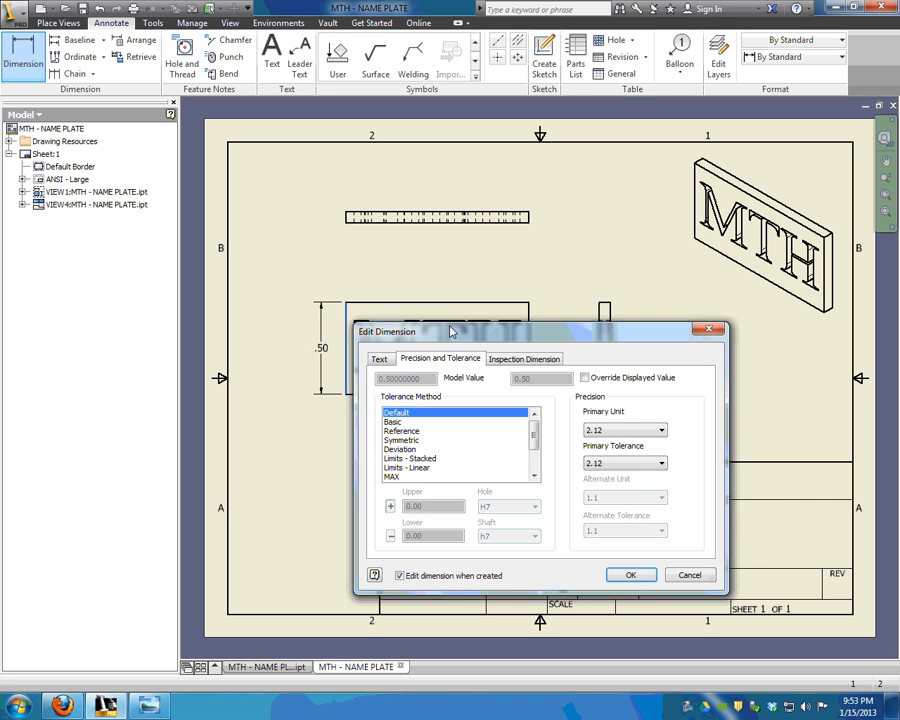
pyautogui.click(627, 573)
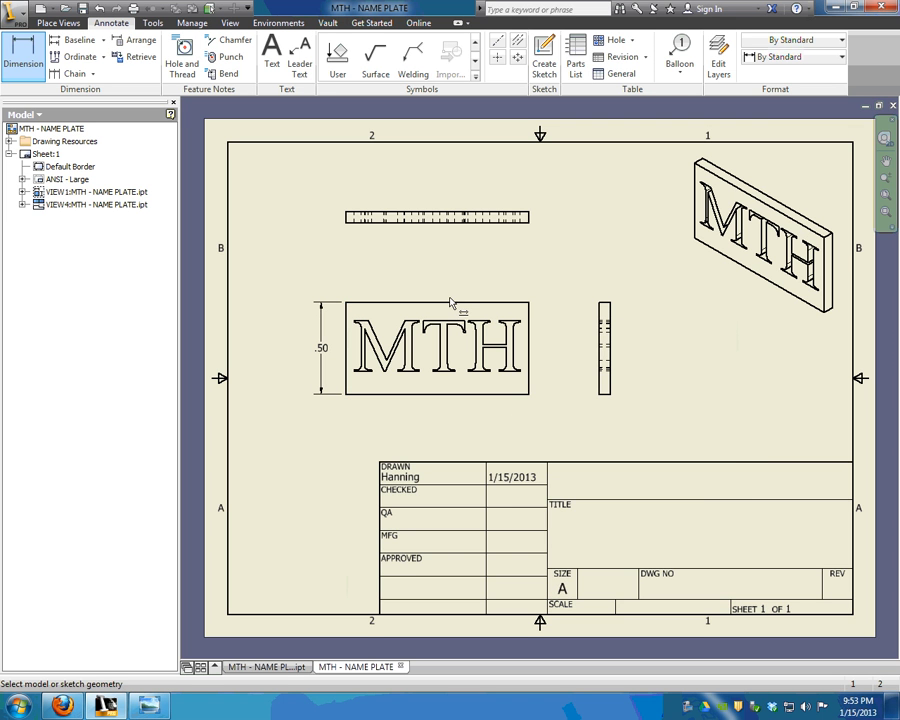
pyautogui.click(462, 302)
pyautogui.click(455, 282)
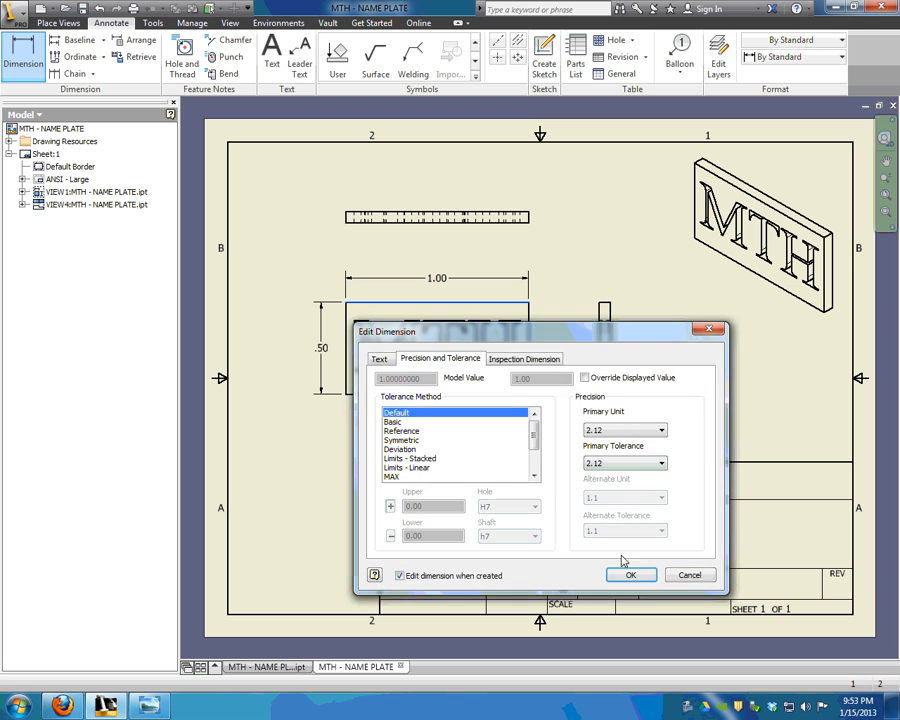
pyautogui.click(626, 572)
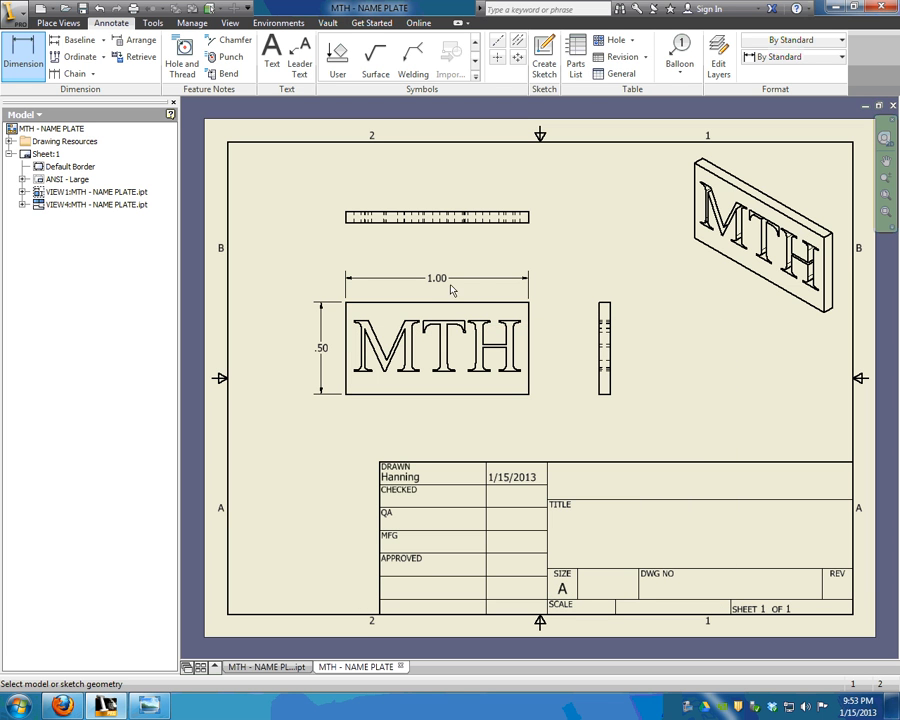
pyautogui.press('Escape')
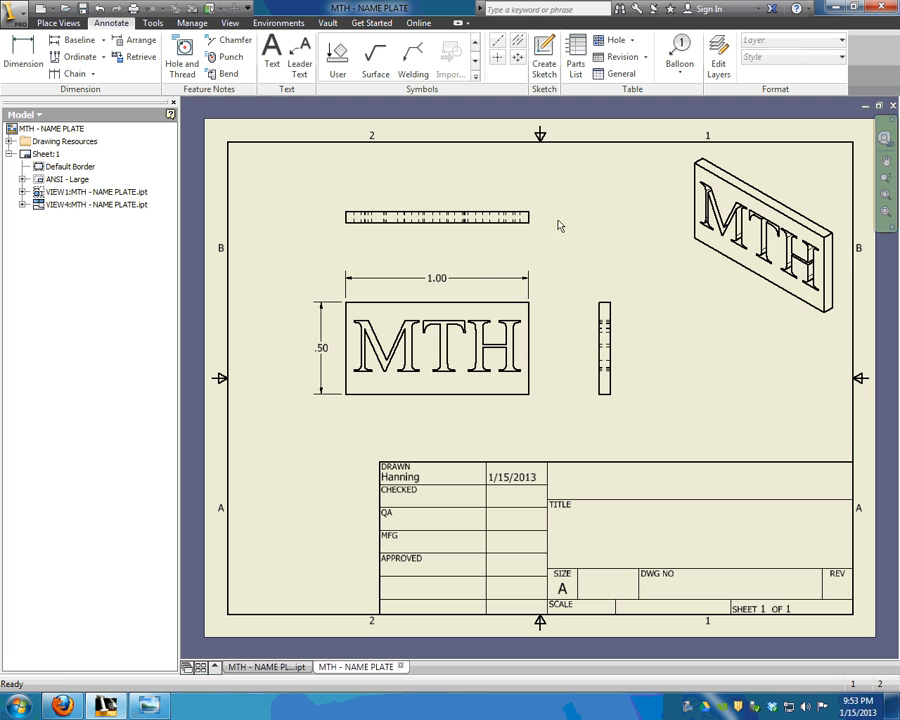
# Add a text note reading 'PIONEER CAREER & TECHNOLOGY CENTER' in the title block's top box.
pyautogui.click(272, 55)
pyautogui.click(567, 474)
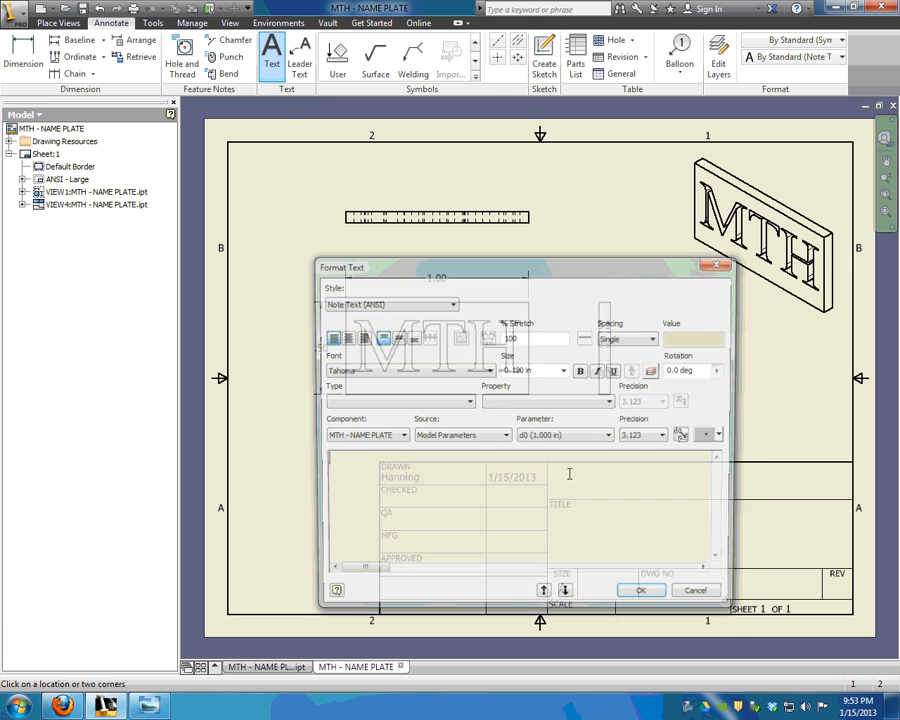
pyautogui.write('PIONE')
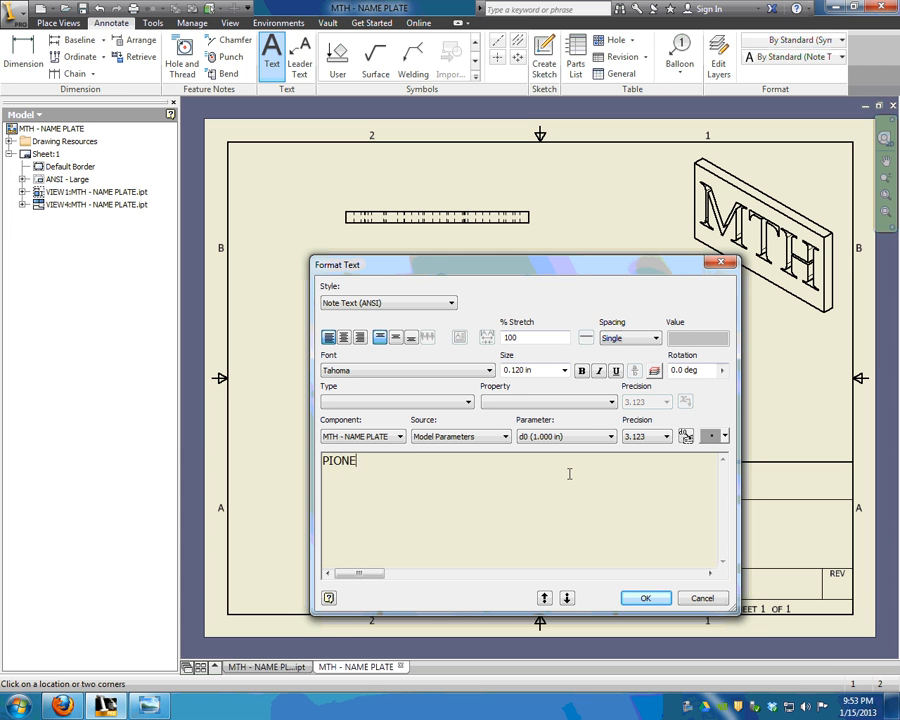
pyautogui.write('ER CAREER & TECHN')
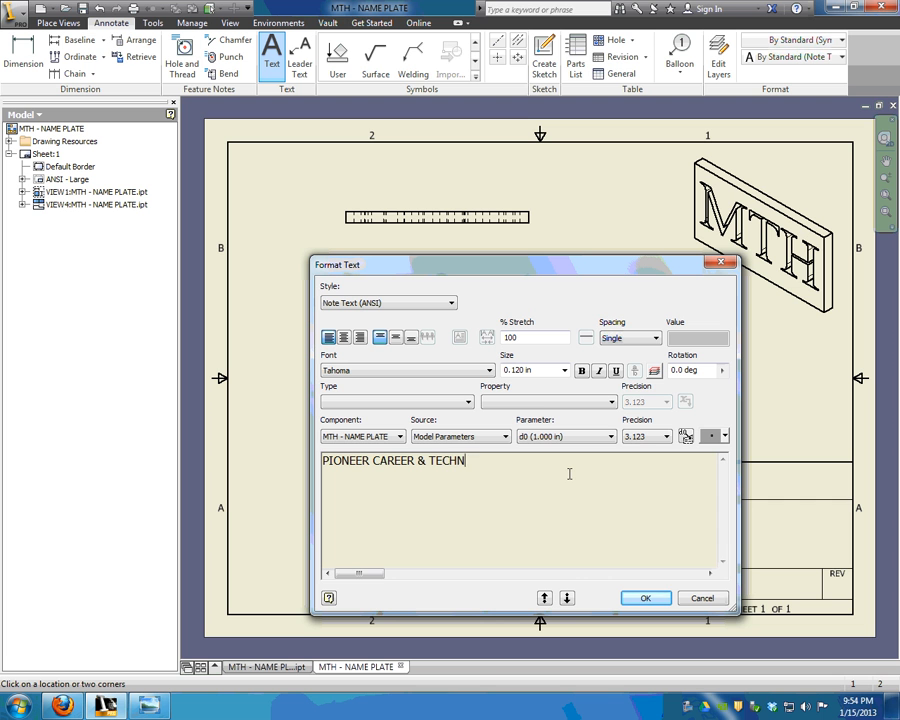
pyautogui.write('OLOGY CENTER')
pyautogui.click(645, 598)
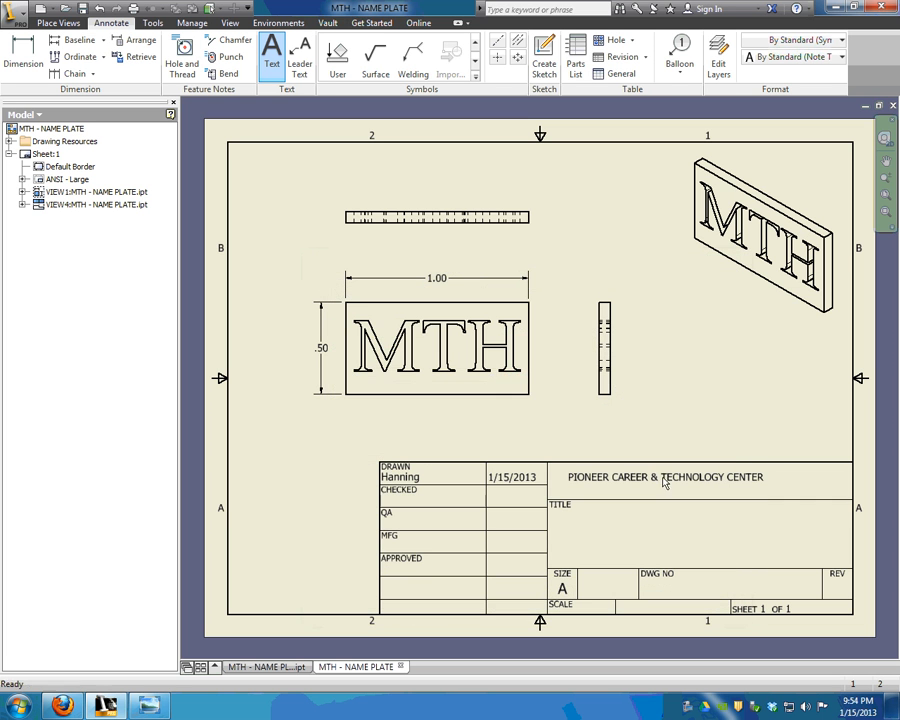
# Change the school name text size to .2 and move it inside the title block.
pyautogui.doubleClick(663, 478)
pyautogui.hotkey('ctrl', 'a')
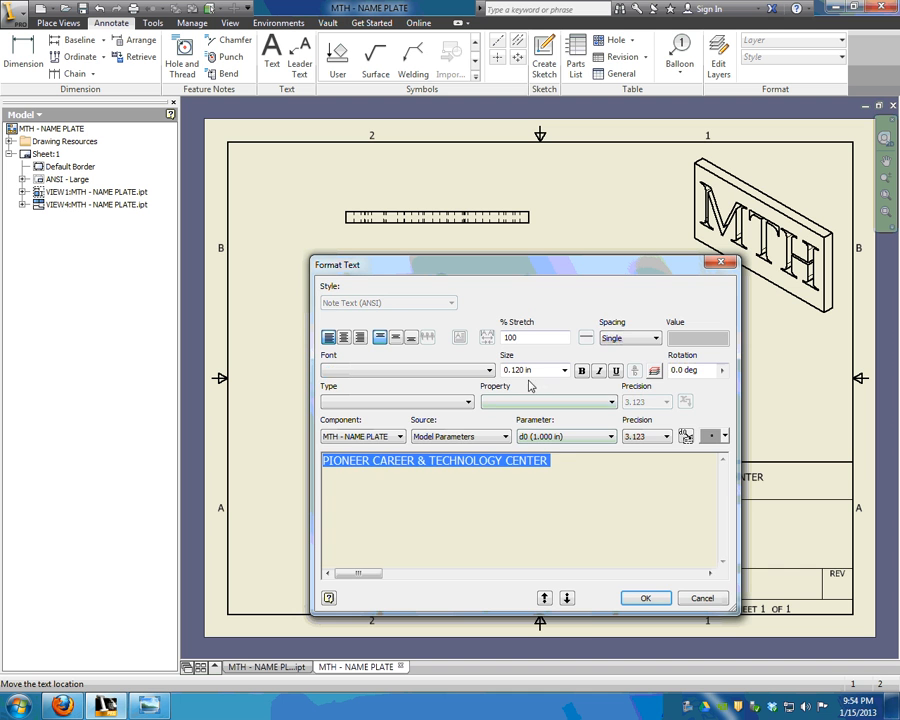
pyautogui.click(534, 371)
pyautogui.write('.2')
pyautogui.press('Return')
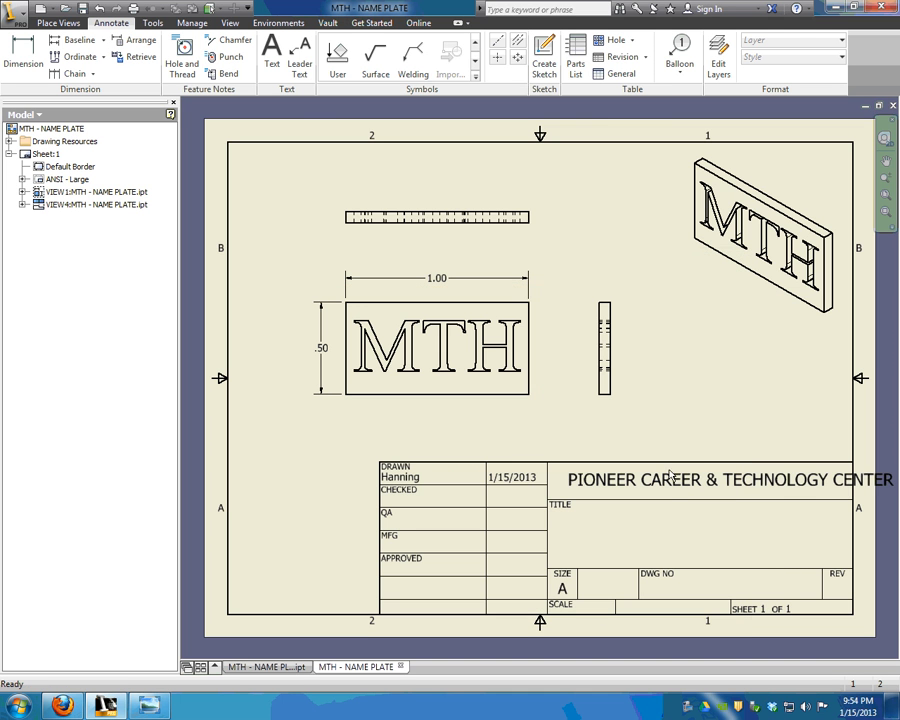
pyautogui.moveTo(685, 480); pyautogui.dragTo(659, 483)
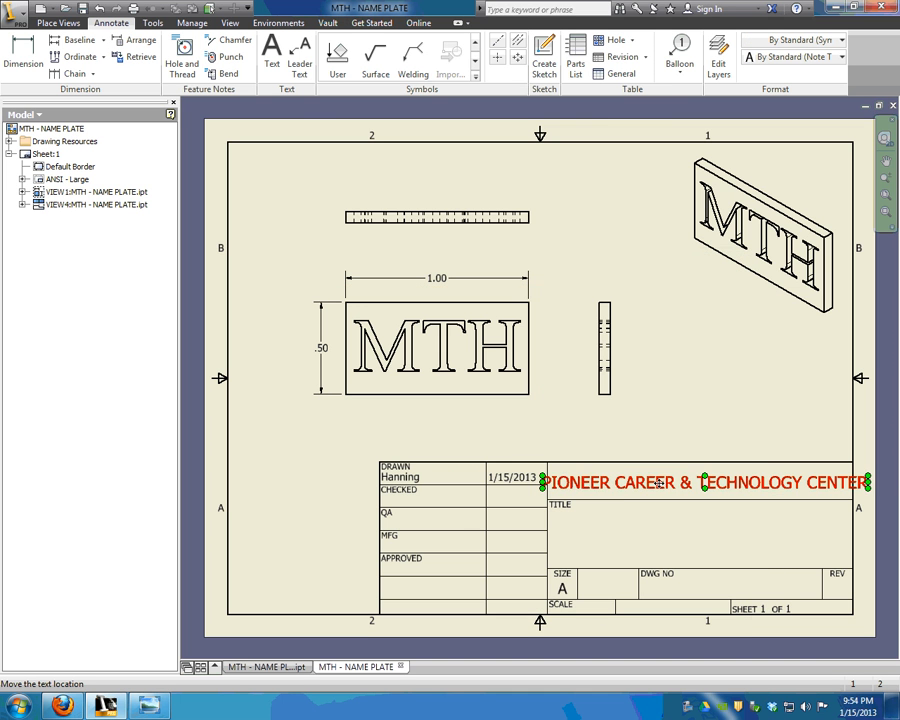
# Reduce the school name text size to .18 and centre it in its cell.
pyautogui.doubleClick(661, 482)
pyautogui.hotkey('ctrl', 'a')
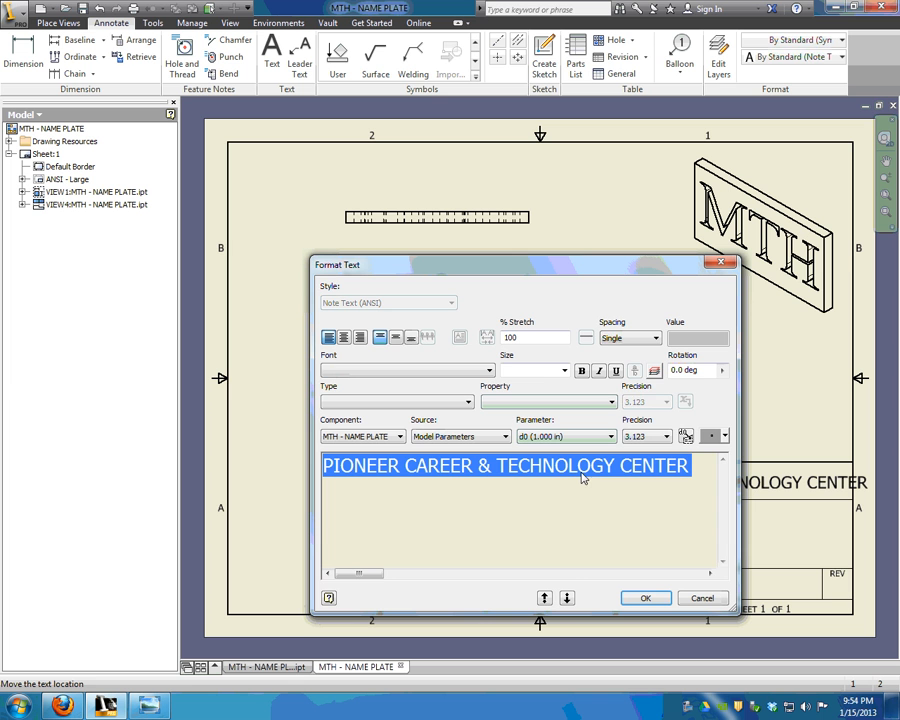
pyautogui.click(540, 372)
pyautogui.write('.18')
pyautogui.press('Return')
pyautogui.moveTo(676, 482); pyautogui.dragTo(685, 481)
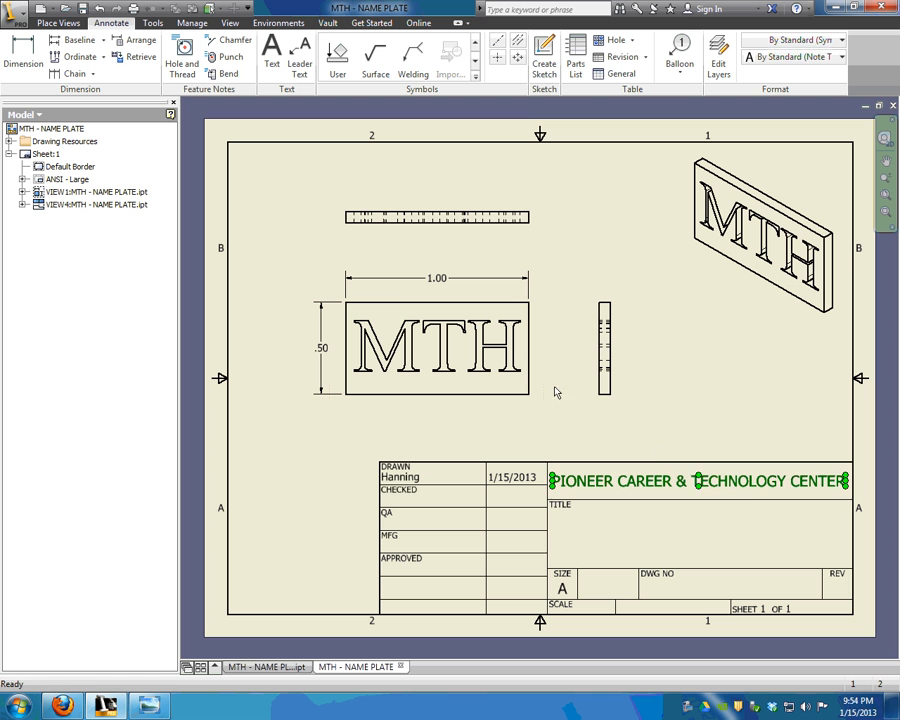
pyautogui.click(556, 390)
# Add a centre-aligned two-line note, CAD TECHNICIAN PROGRAM / MTH NAME PLATE, centred in the TITLE box.
pyautogui.click(272, 55)
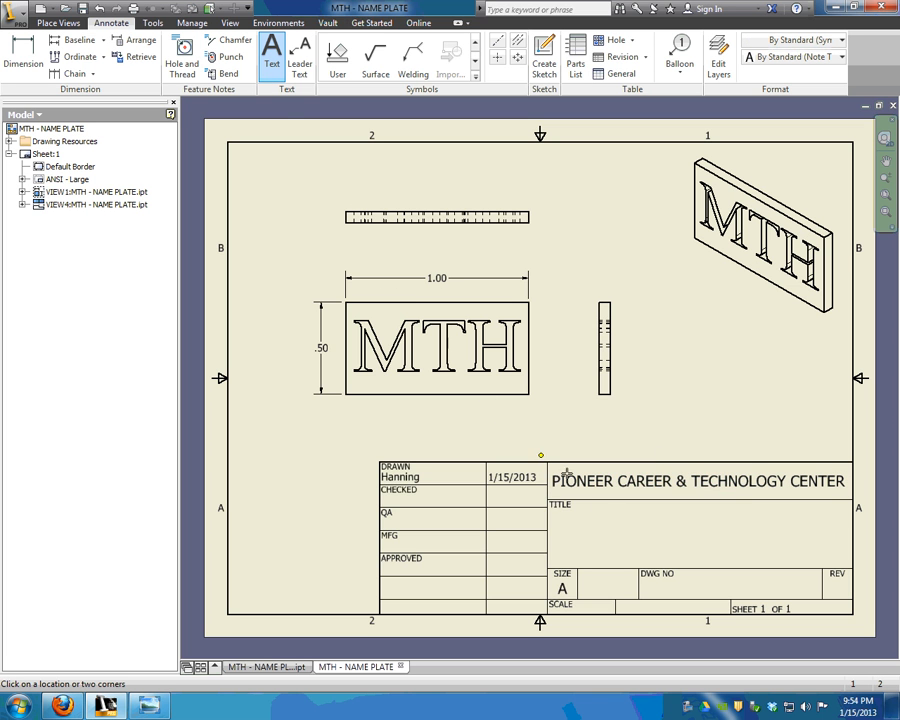
pyautogui.click(604, 514)
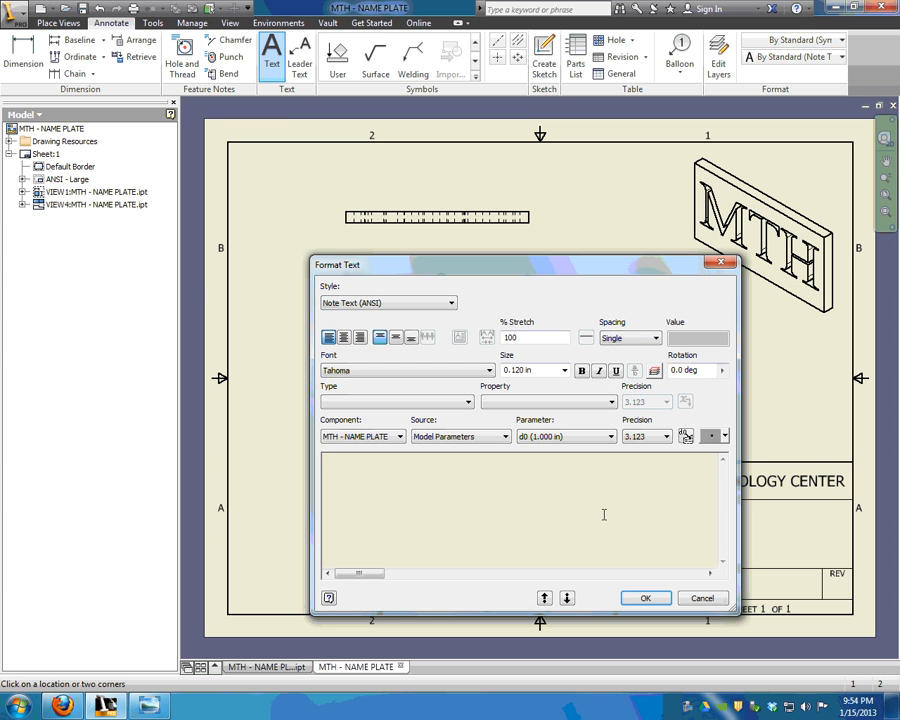
pyautogui.write('CAD TECHNICIAN PROGRAM')
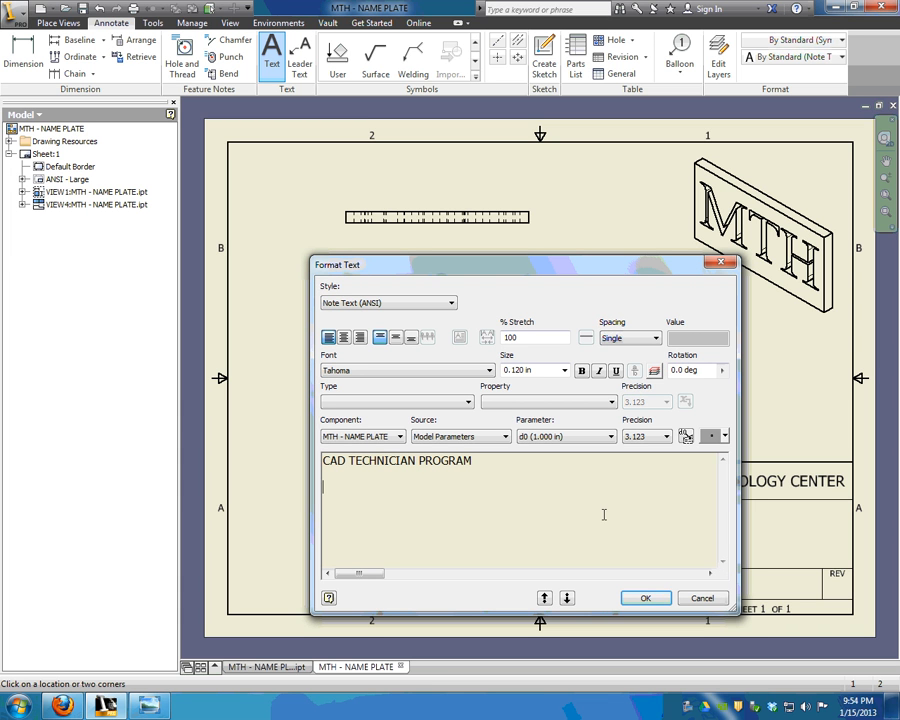
pyautogui.write('TH NAME PLATE')
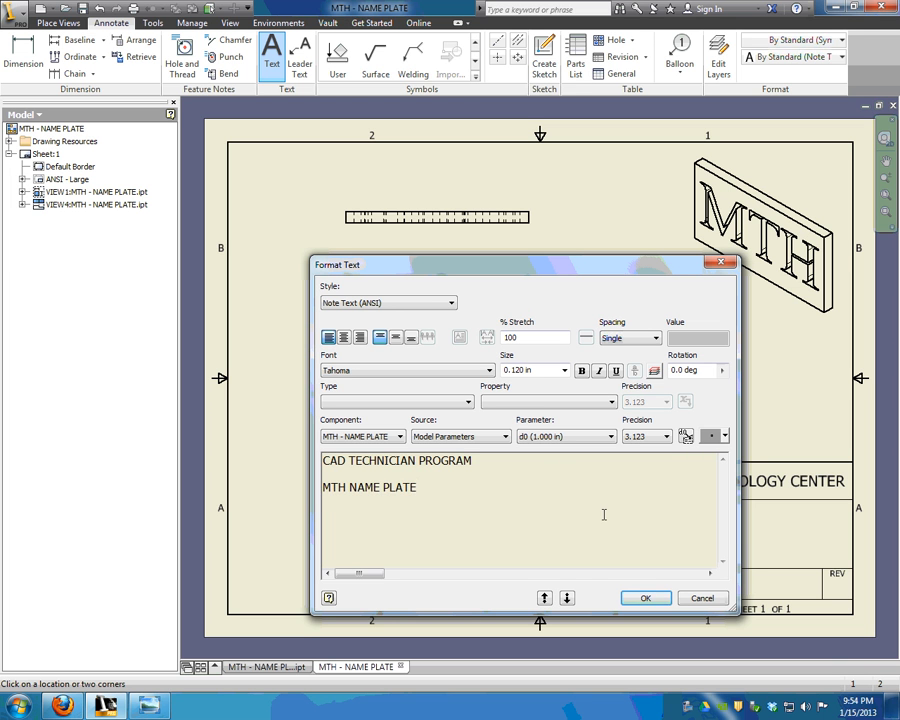
pyautogui.hotkey('ctrl', 'a')
pyautogui.click(344, 338)
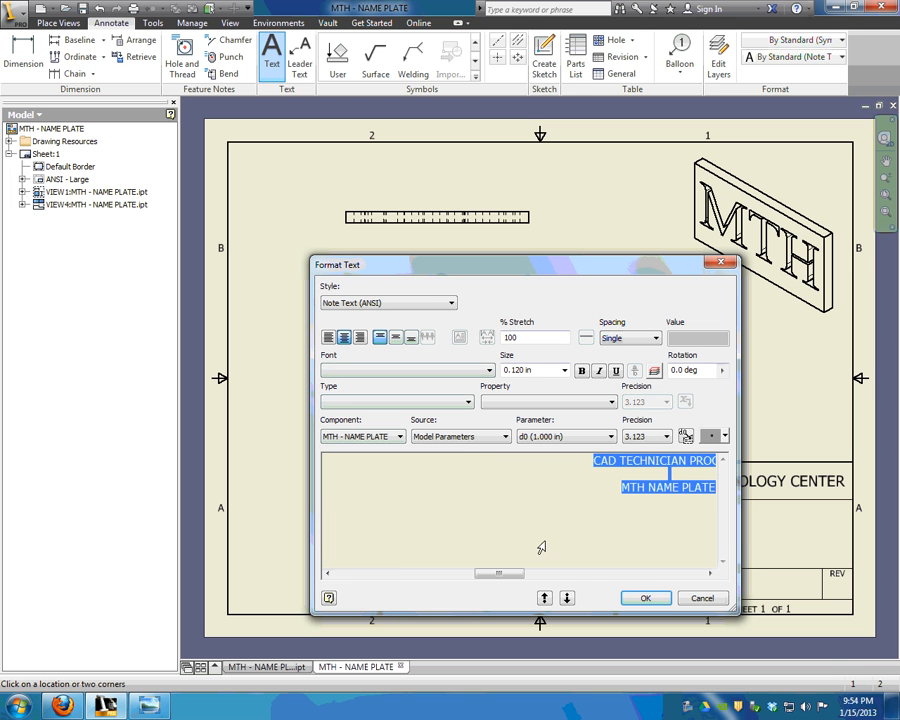
pyautogui.click(660, 602)
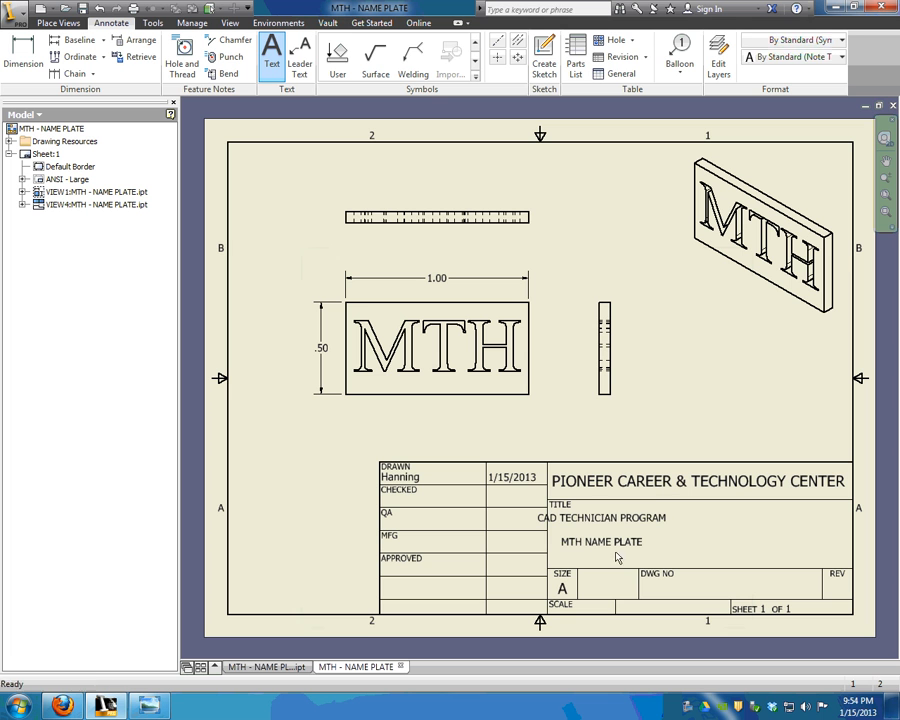
pyautogui.moveTo(605, 541); pyautogui.dragTo(693, 538)
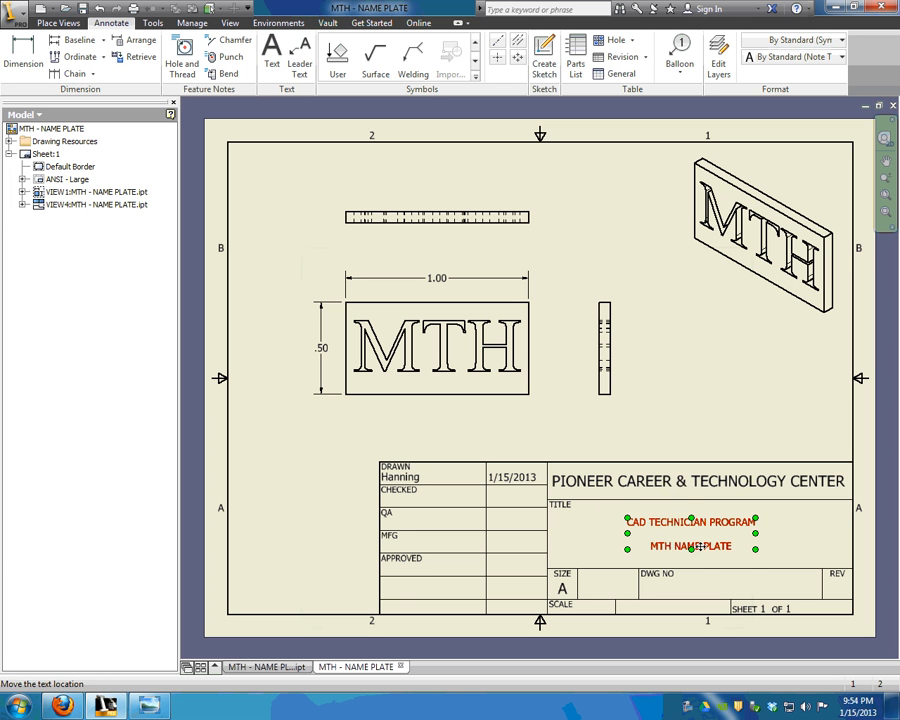
# Switch to the MTH - NAME PLATE.ipt part, then bring up the Dimension 1200es specs page in Firefox.
pyautogui.click(588, 390)
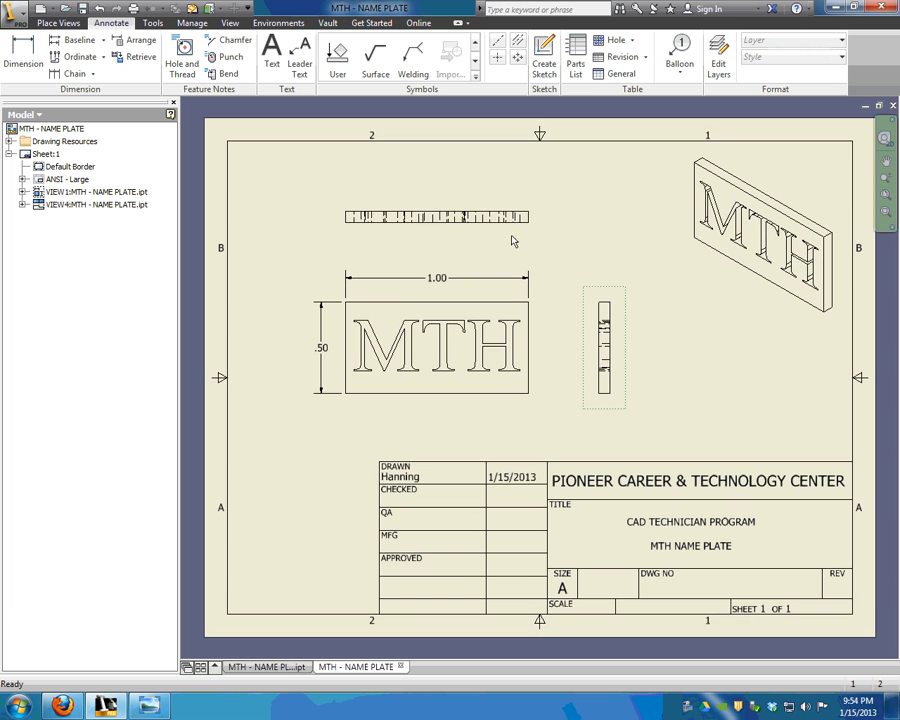
pyautogui.click(287, 667)
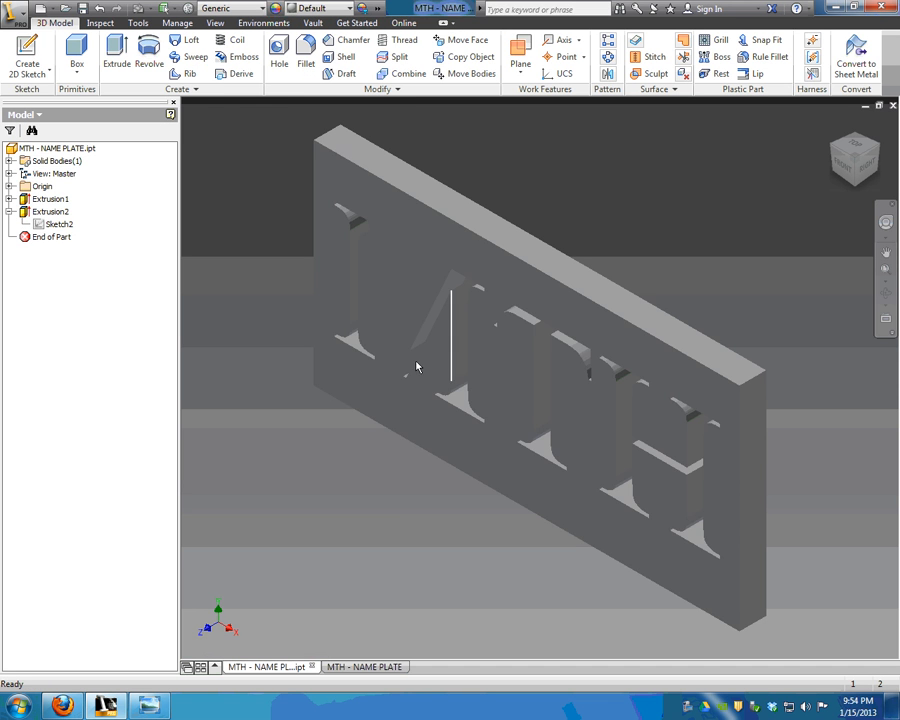
pyautogui.click(12, 12)
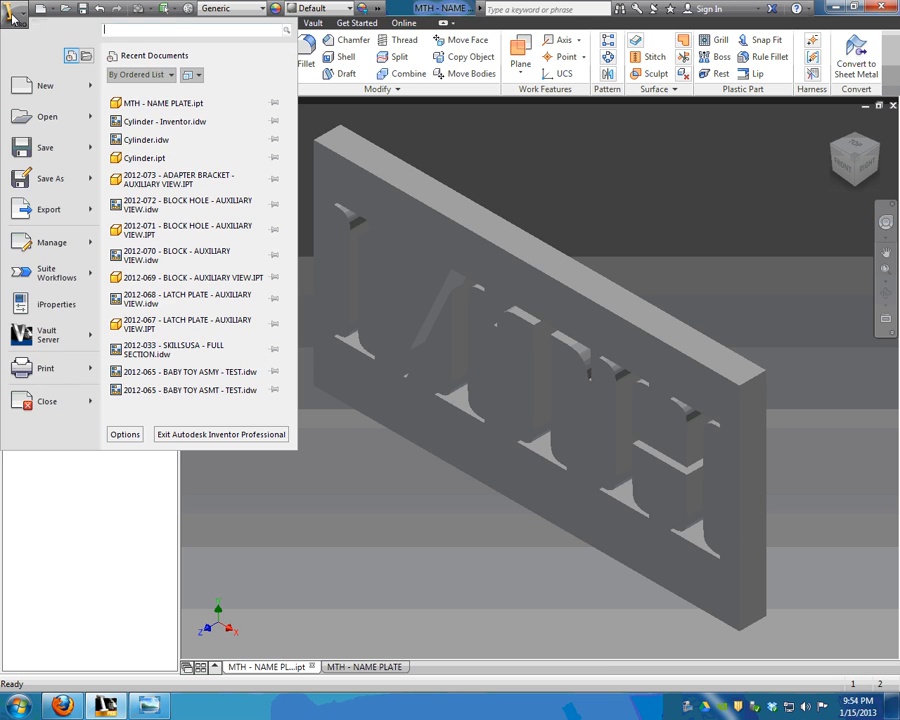
pyautogui.click(12, 14)
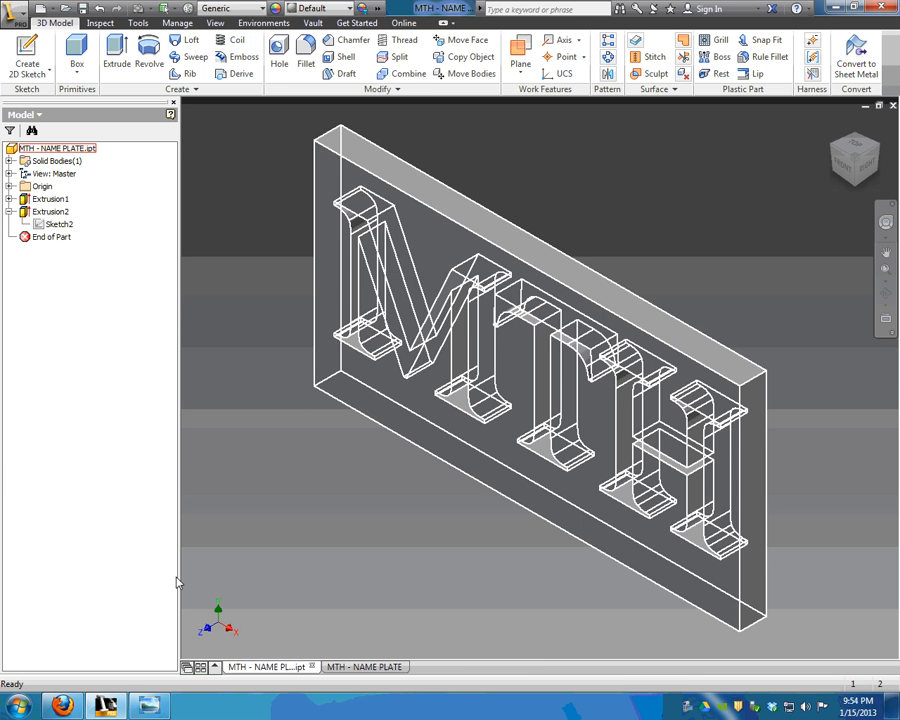
pyautogui.click(104, 707)
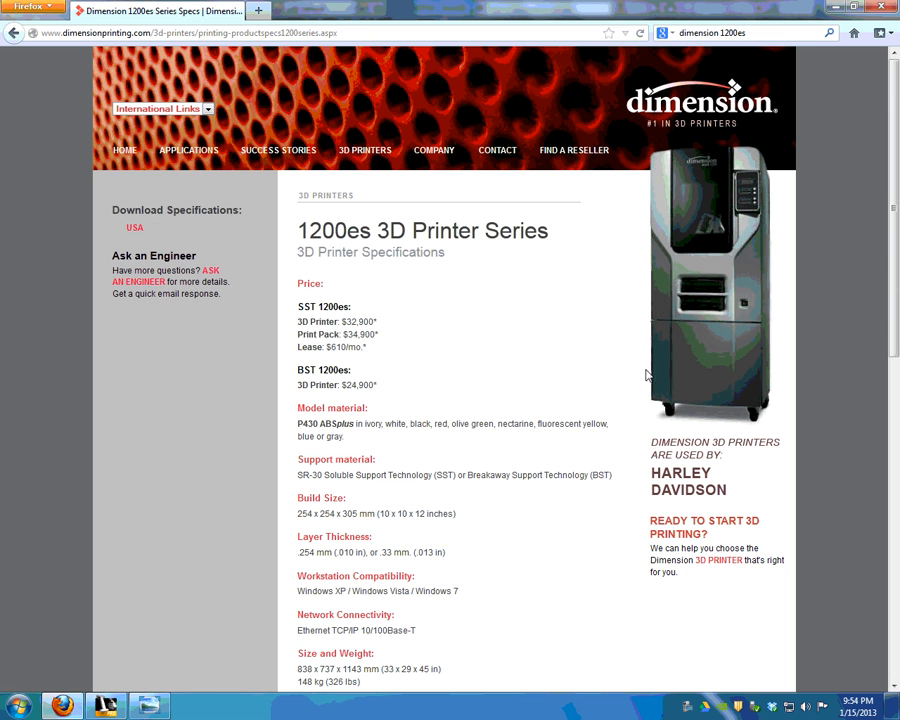
# View the HPIM0141.JPG photo of the printed leg, then return to the name plate part.
pyautogui.click(149, 706)
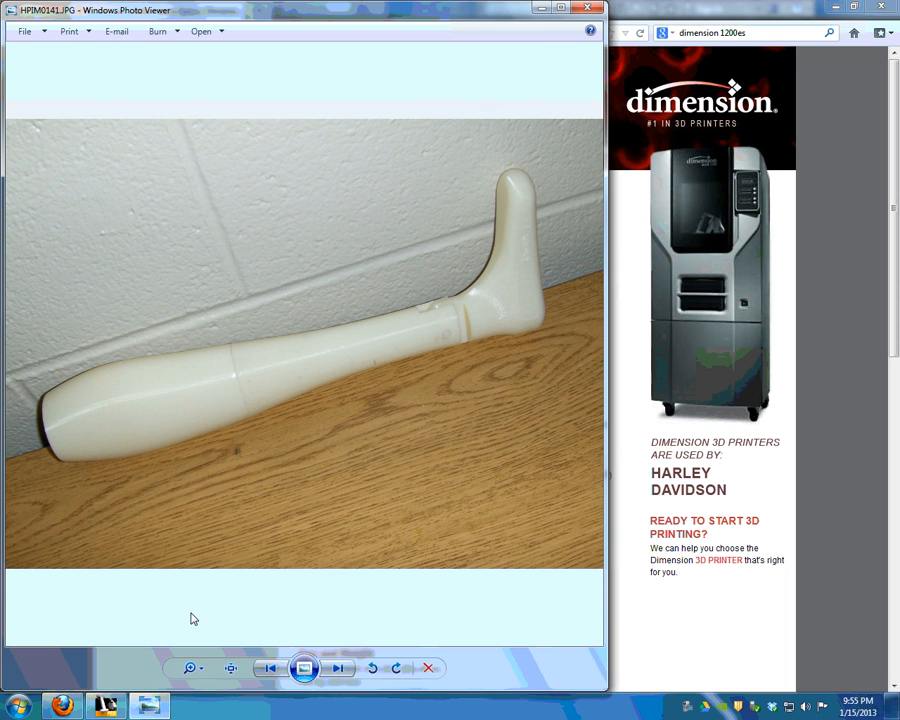
pyautogui.click(104, 705)
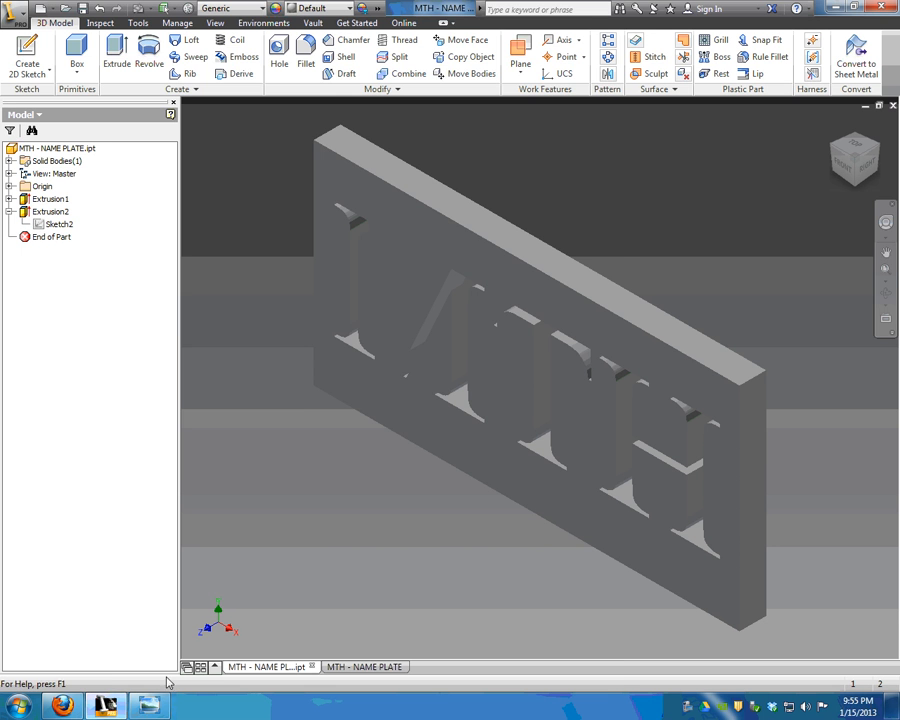
# Glance at the leg photo, return to the name plate part, and back out of Save As.
pyautogui.click(148, 705)
pyautogui.click(697, 295)
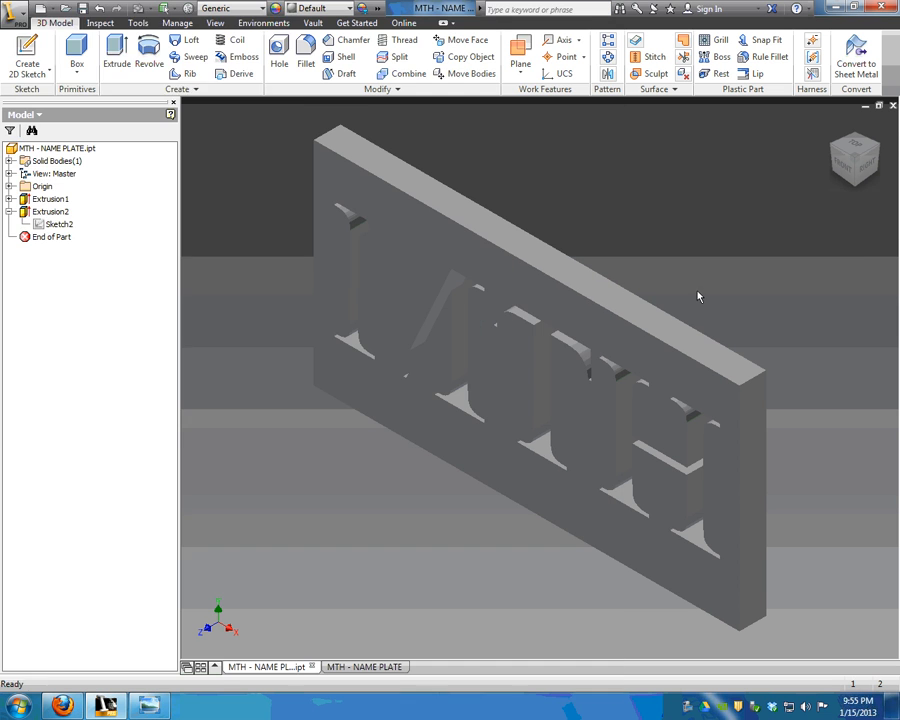
pyautogui.click(12, 12)
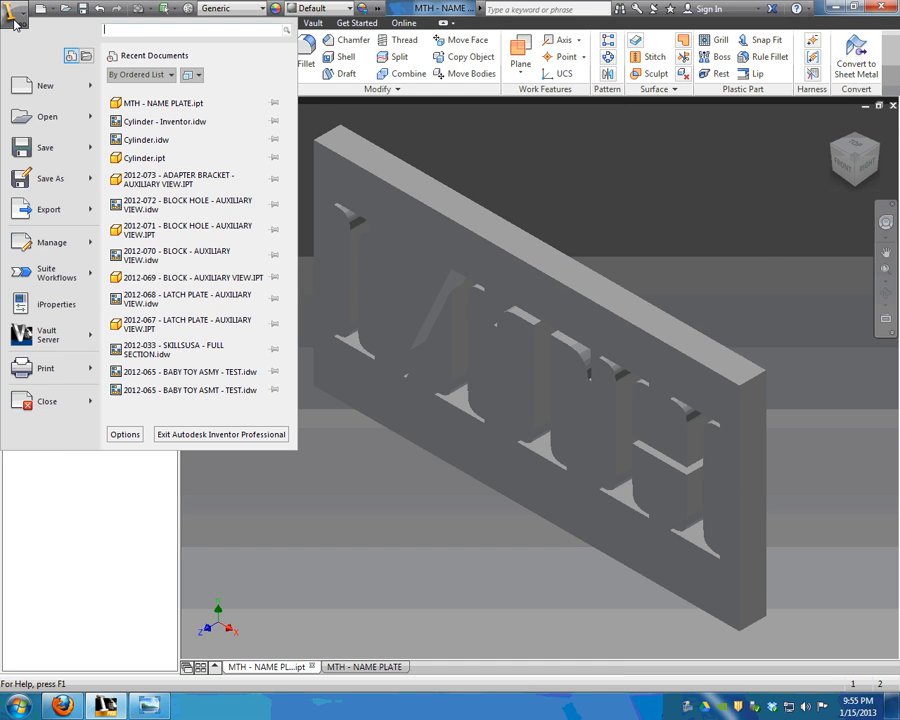
pyautogui.click(63, 191)
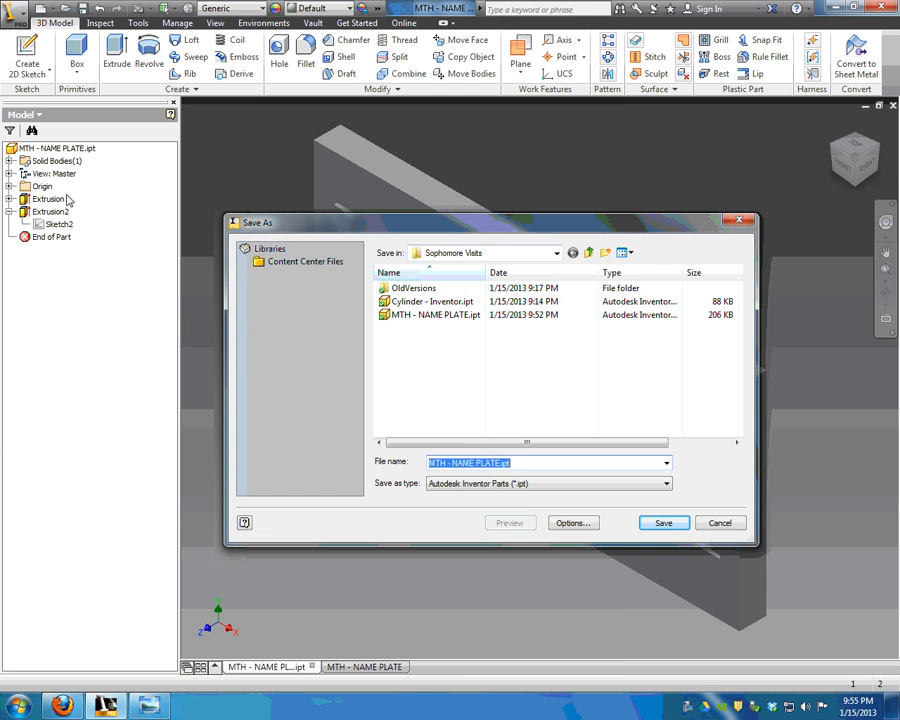
pyautogui.press('Escape')
# Export the part as MTH - NAME PLATE.stl (STL Files) in the Sophomore Visits folder.
pyautogui.click(12, 12)
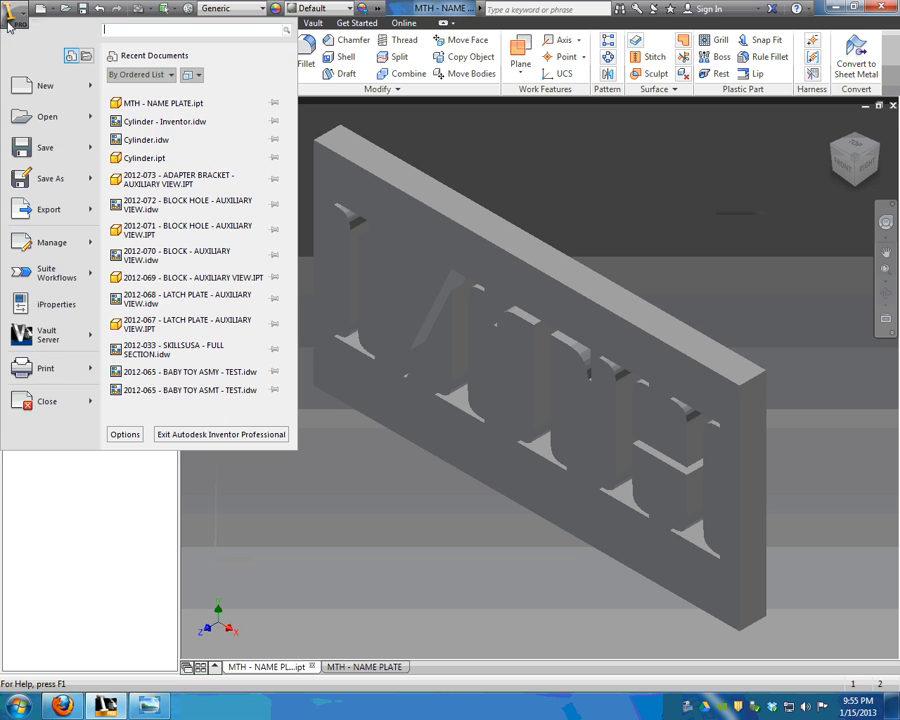
pyautogui.moveTo(78, 212)
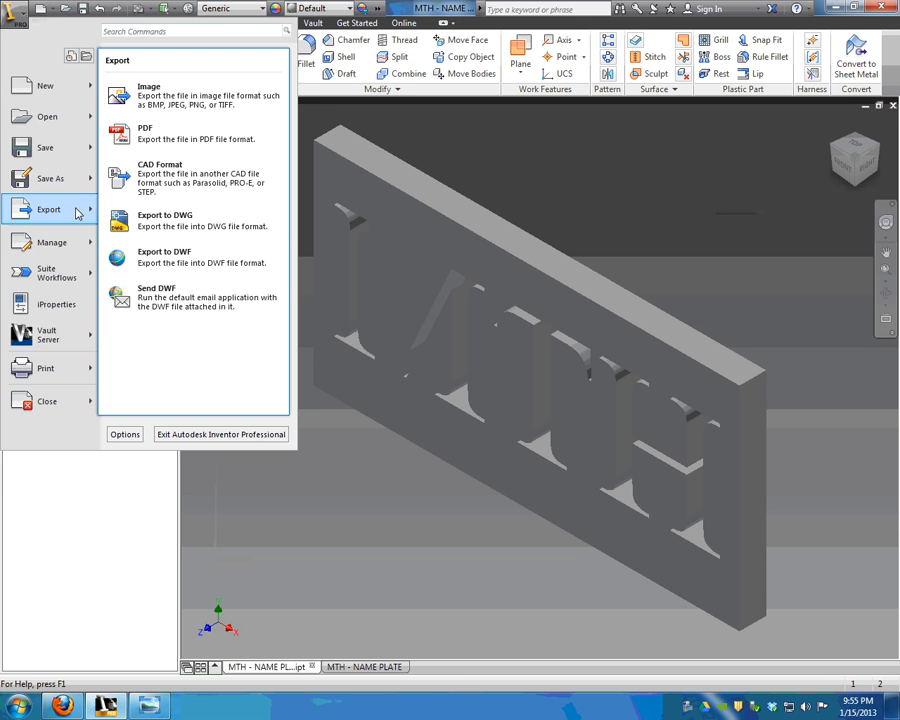
pyautogui.click(200, 182)
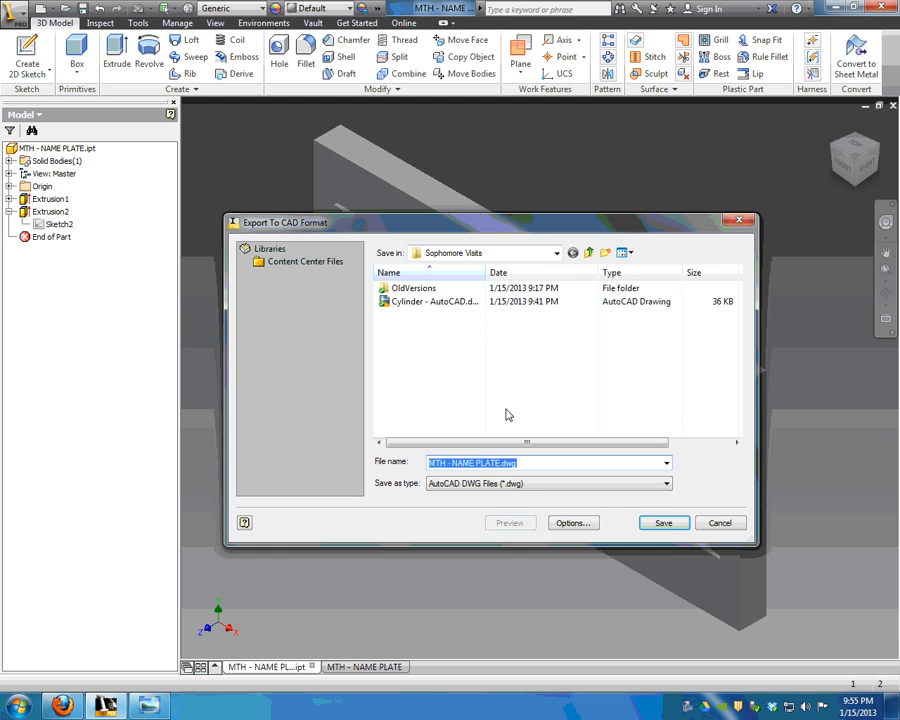
pyautogui.click(560, 484)
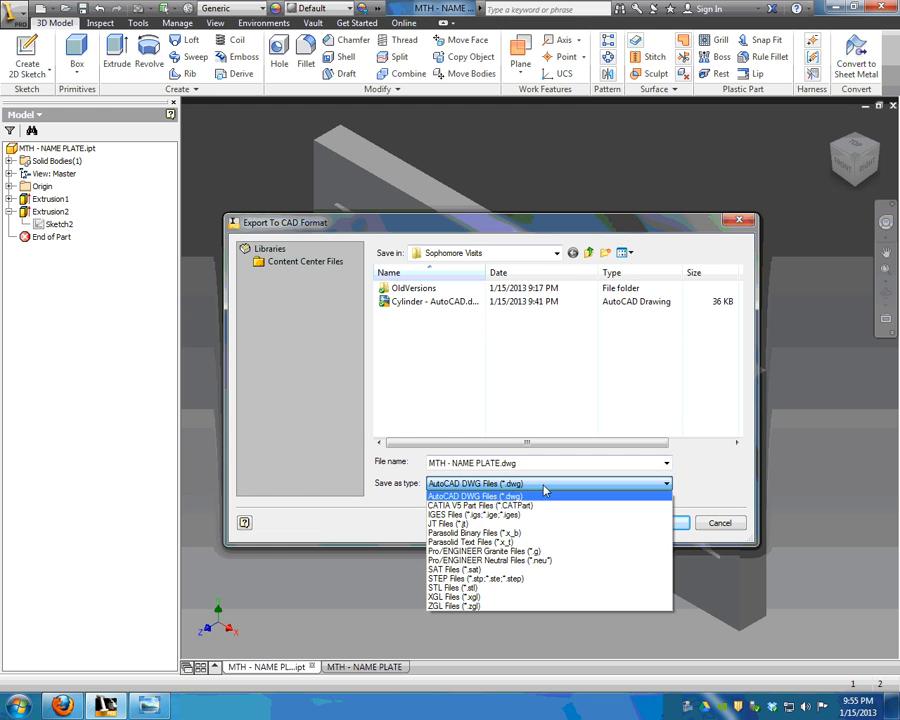
pyautogui.click(515, 588)
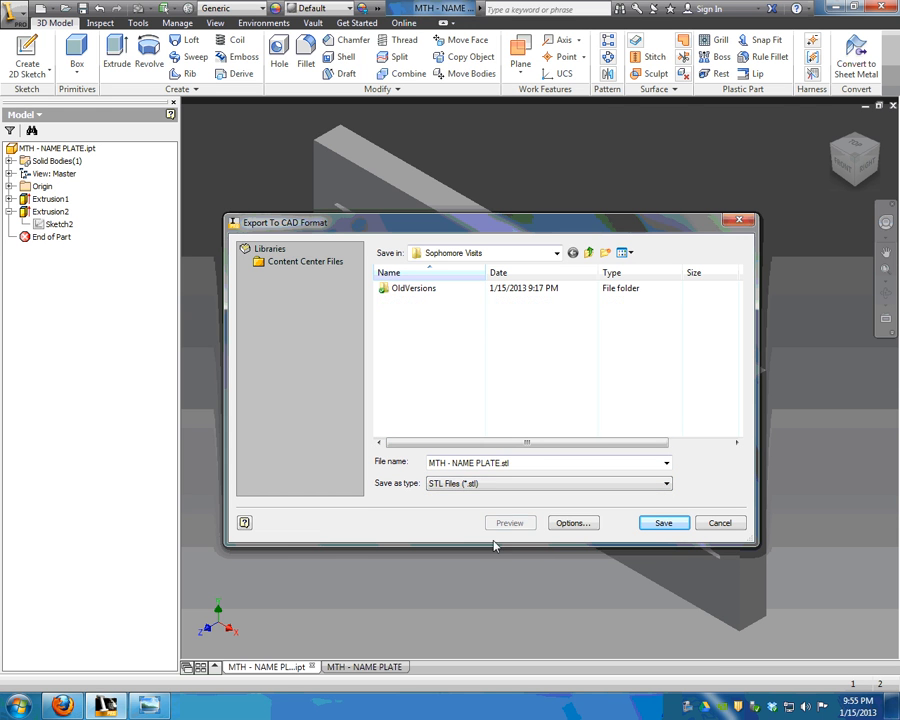
pyautogui.click(663, 523)
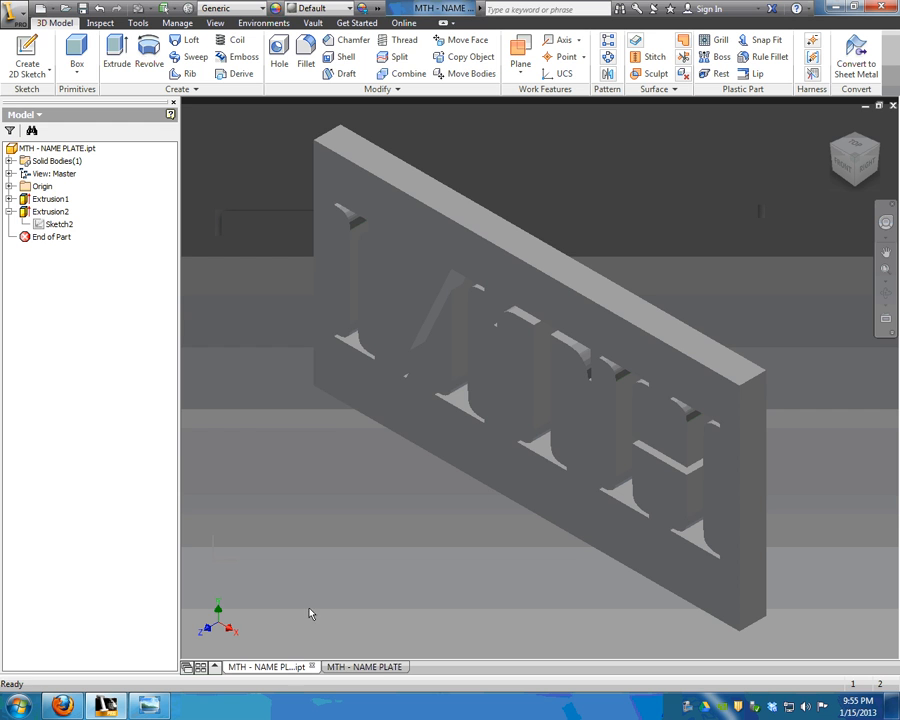
# Glance at the printer specs page and leg photo, then return to the name plate model.
pyautogui.click(62, 705)
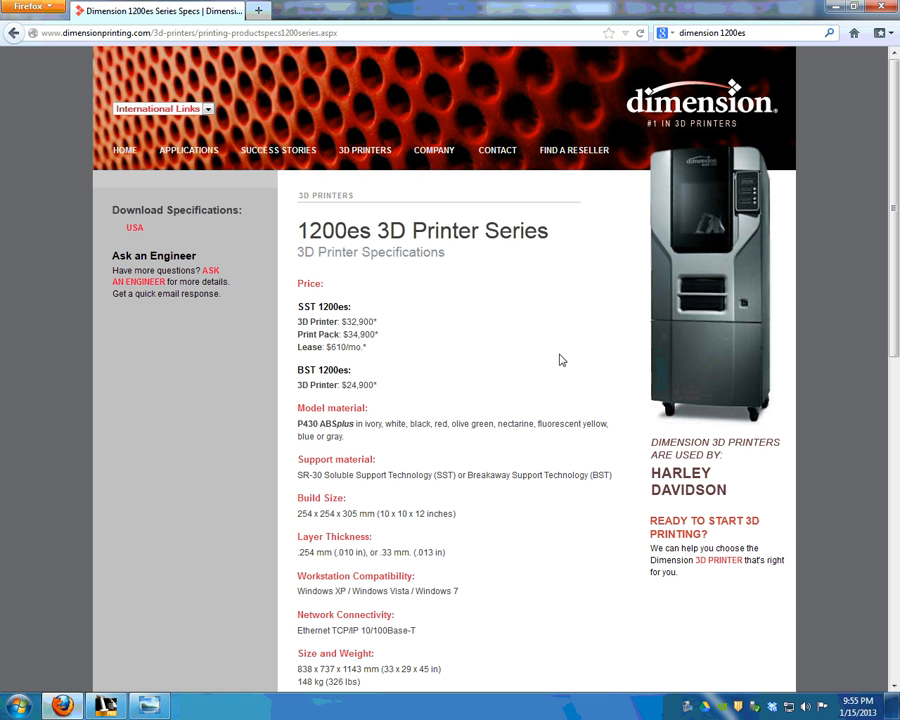
pyautogui.click(148, 706)
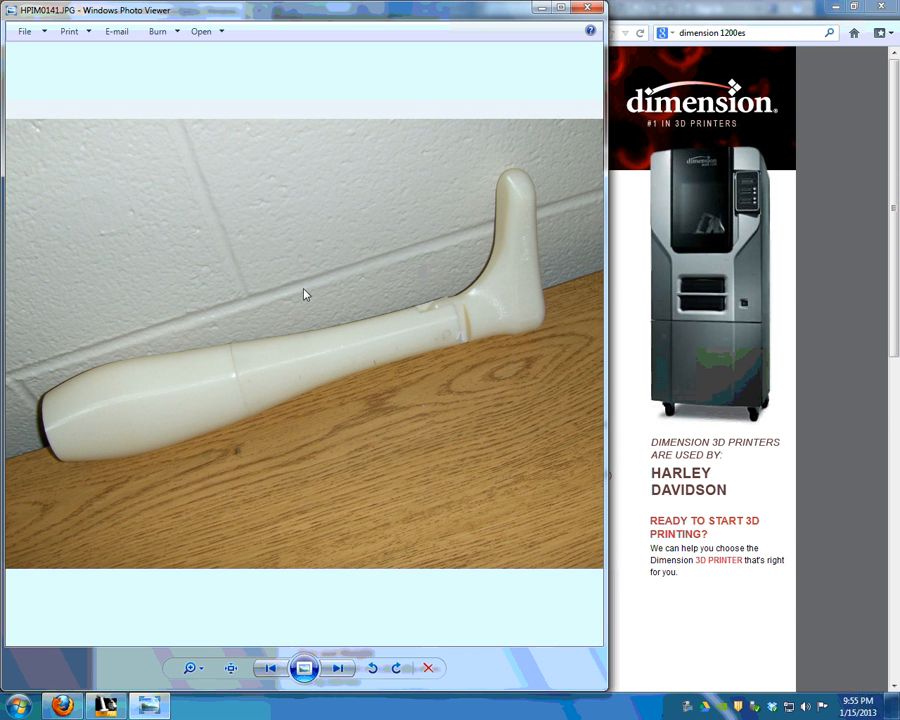
pyautogui.click(110, 708)
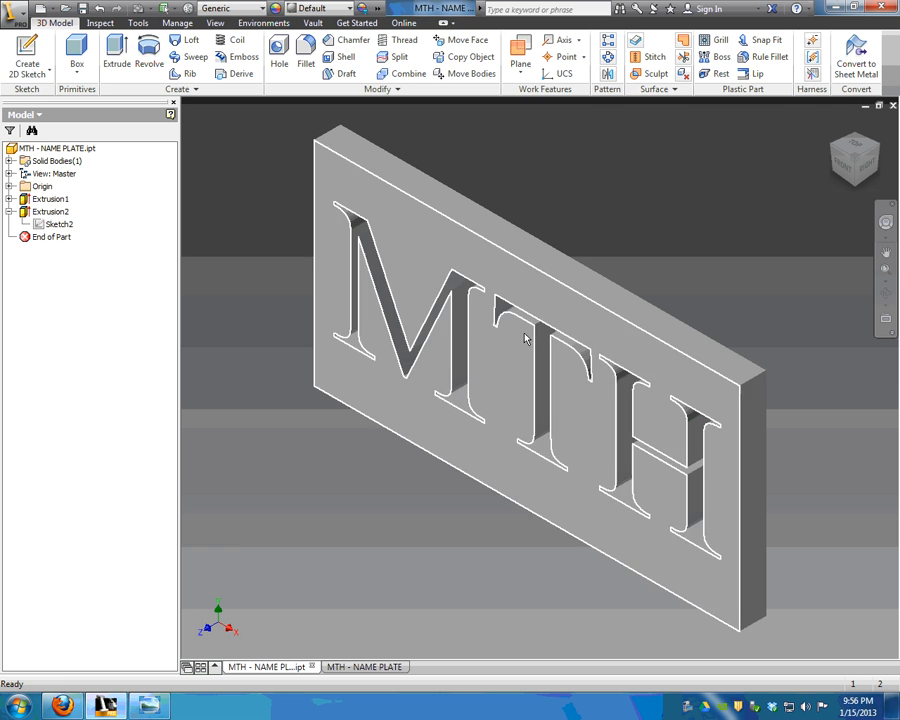
# Go back to the MTH - NAME PLATE drawing sheet and start a new text note.
pyautogui.click(366, 667)
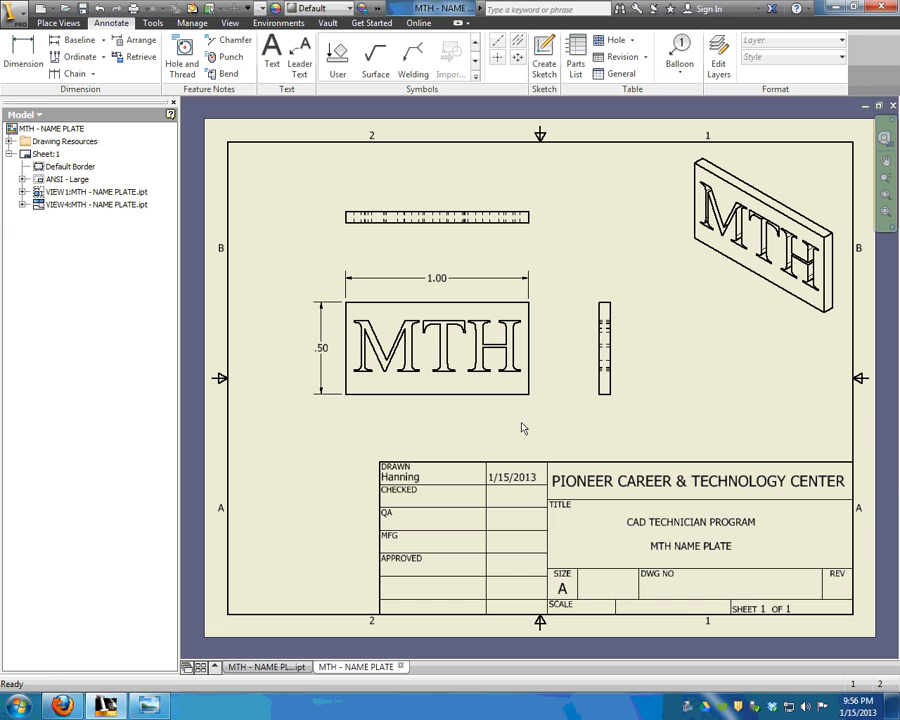
pyautogui.click(276, 669)
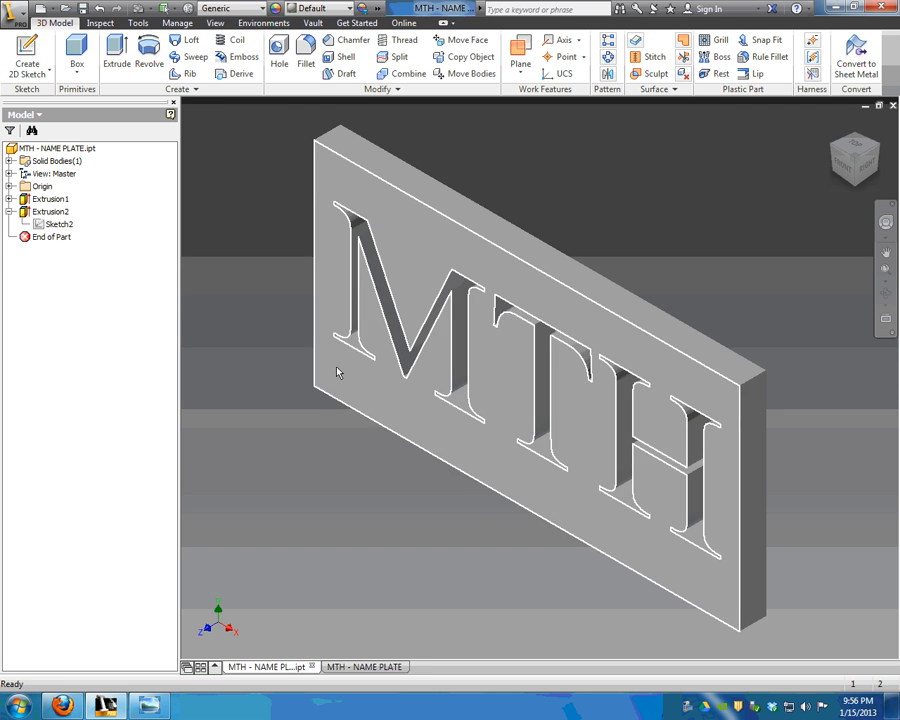
pyautogui.click(366, 667)
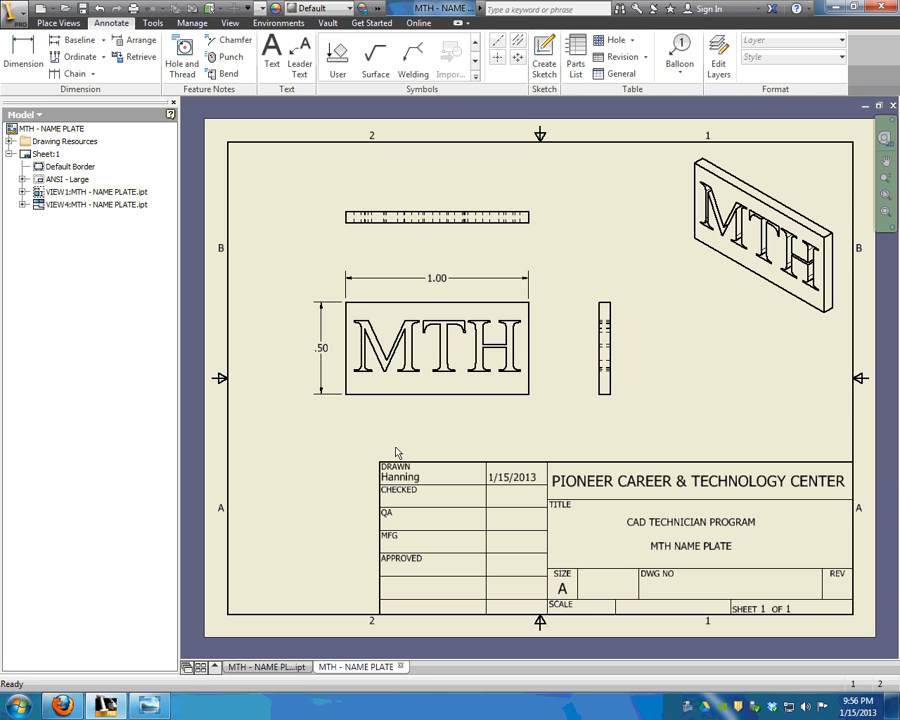
pyautogui.click(272, 55)
pyautogui.click(620, 350)
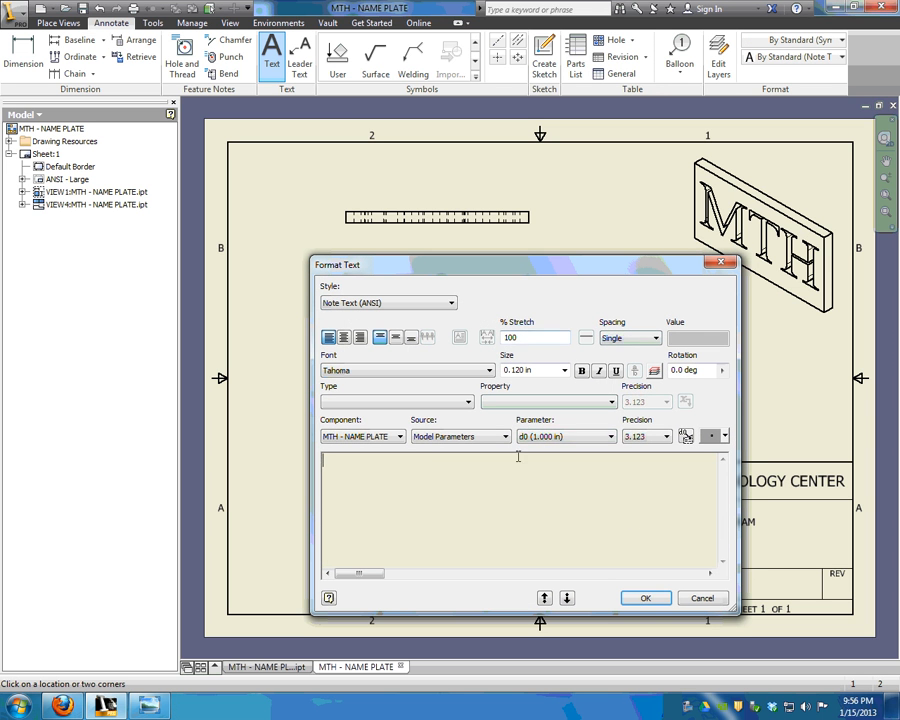
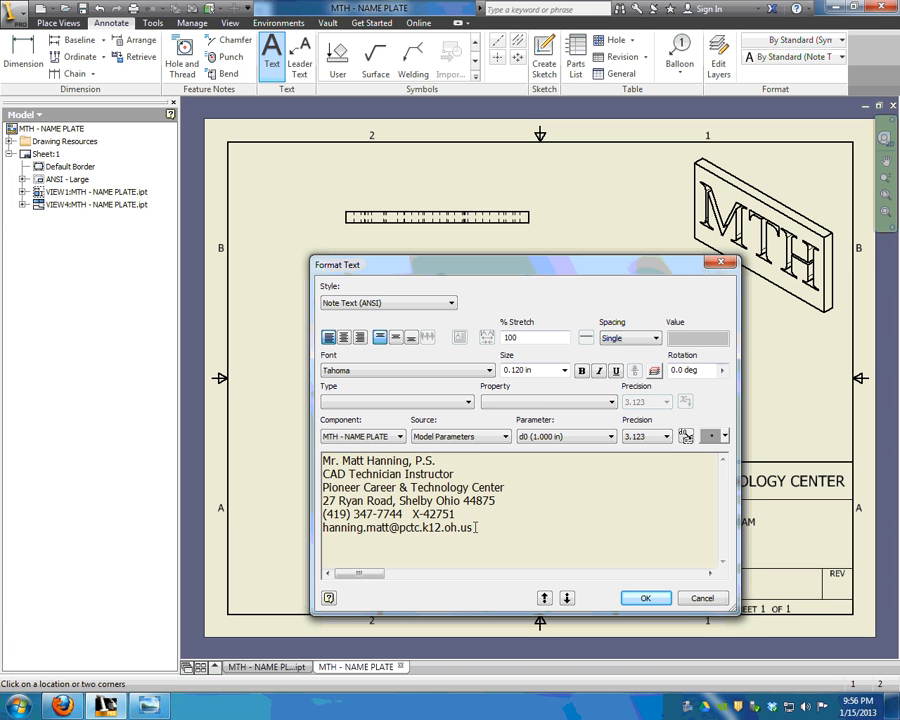
pyautogui.click(643, 598)
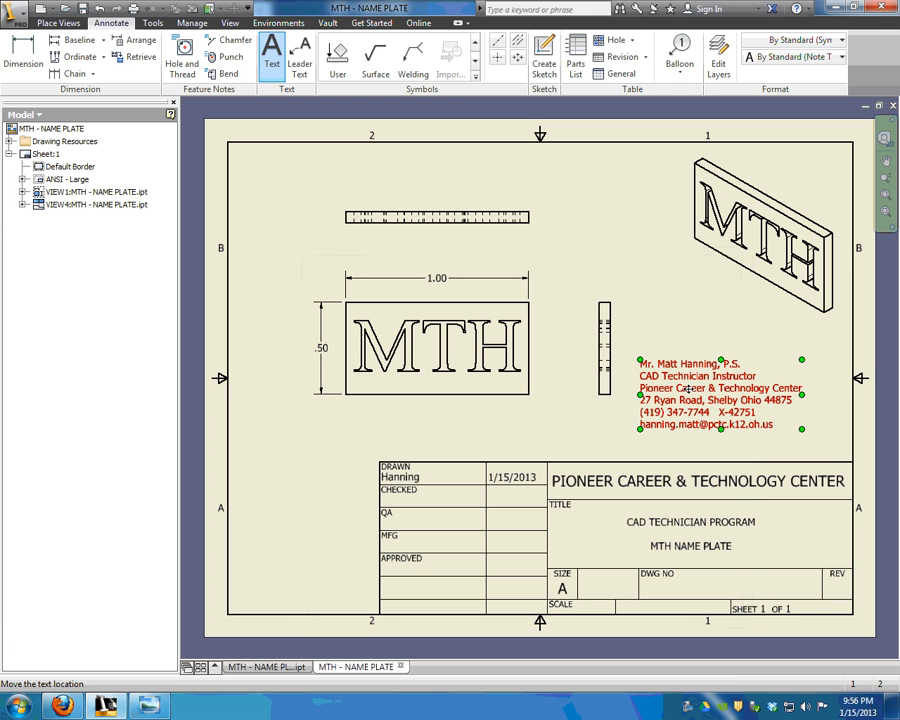
pyautogui.moveTo(688, 389); pyautogui.dragTo(723, 409)
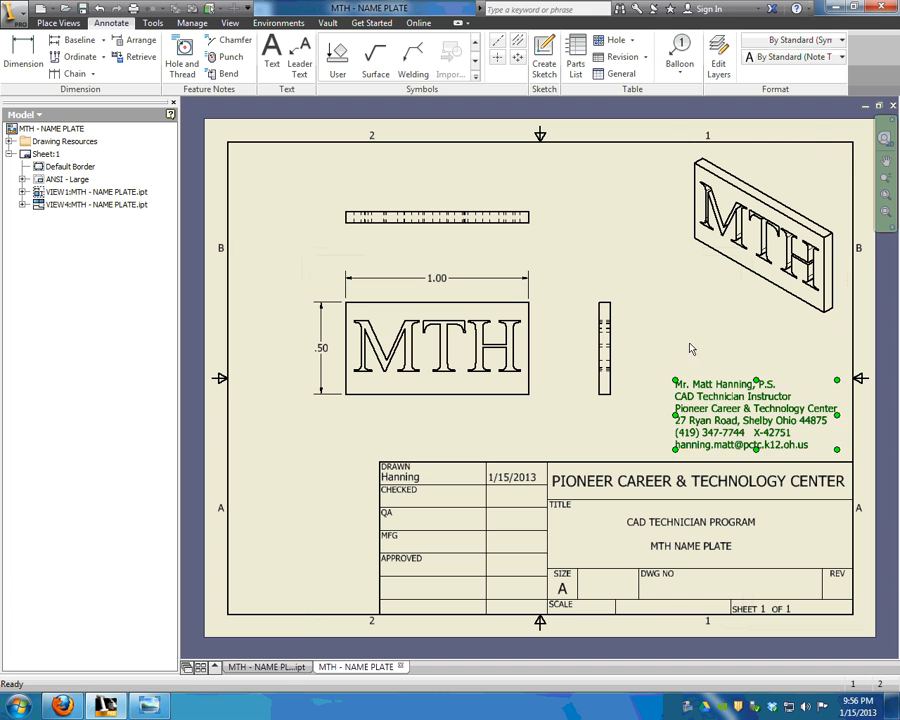
pyautogui.click(689, 348)
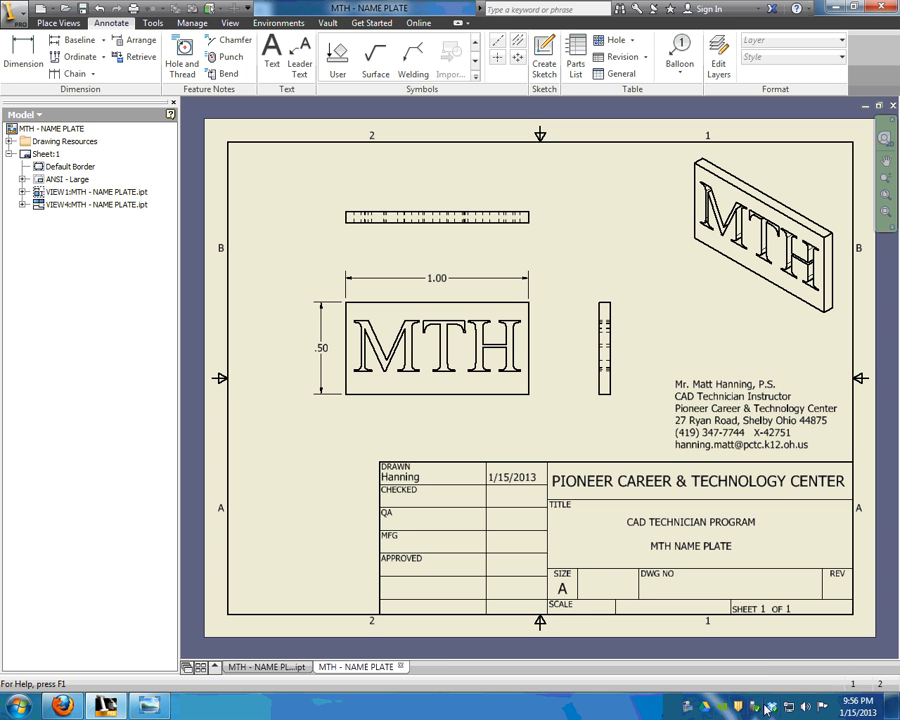
pyautogui.rightClick(687, 708)
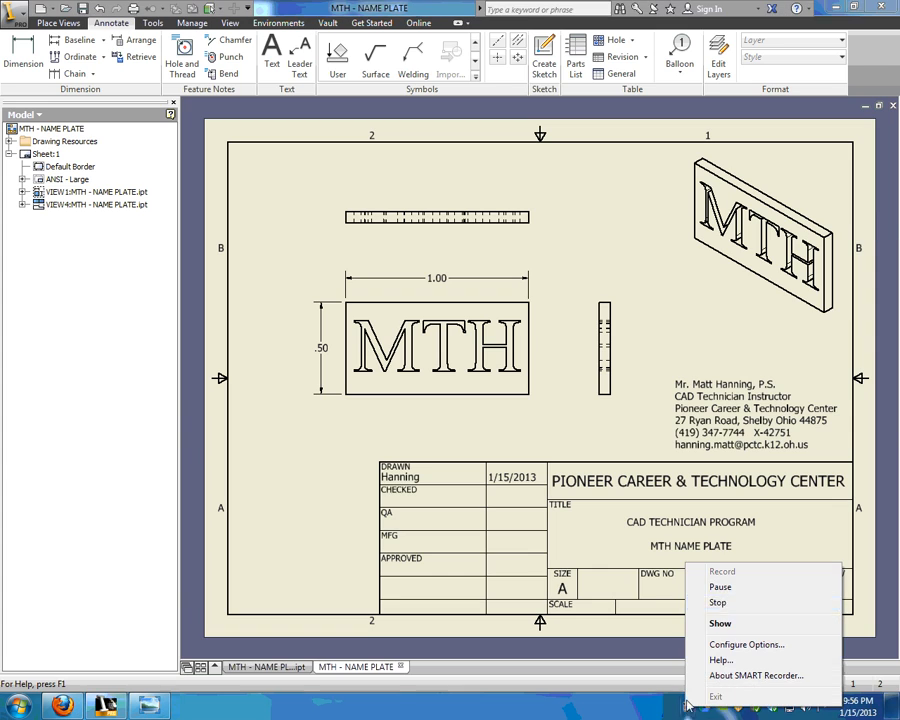